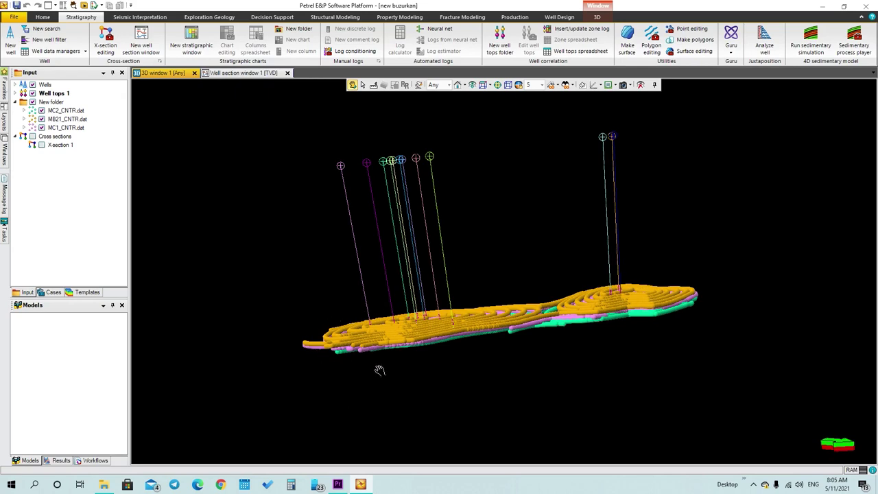
# Open a new 2D window for the project
pyautogui.moveTo(529, 345); pyautogui.dragTo(553, 317)
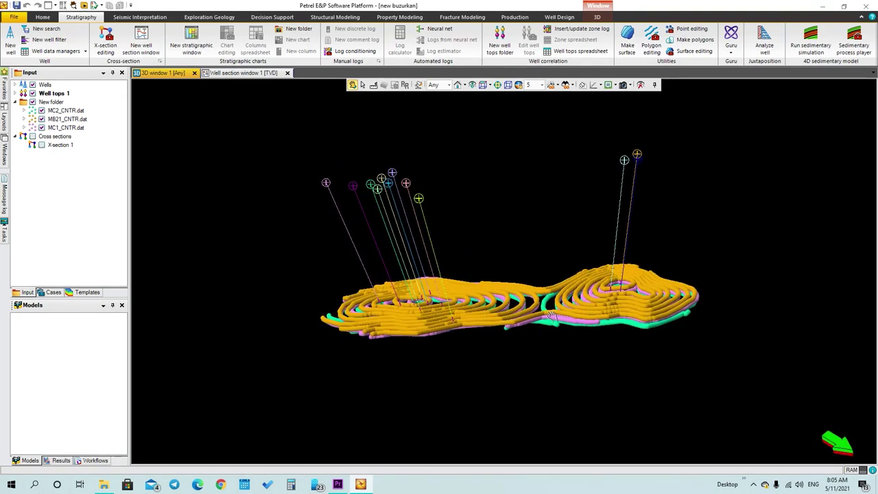
pyautogui.moveTo(494, 336); pyautogui.dragTo(506, 278)
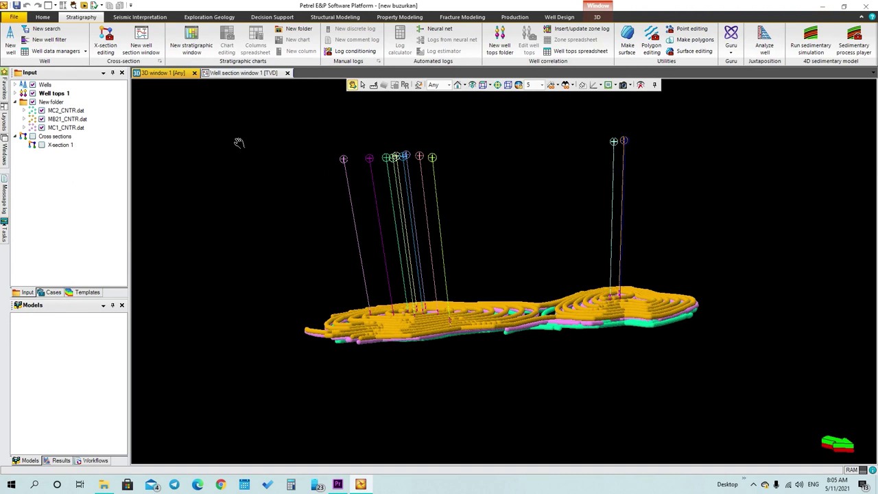
pyautogui.click(47, 19)
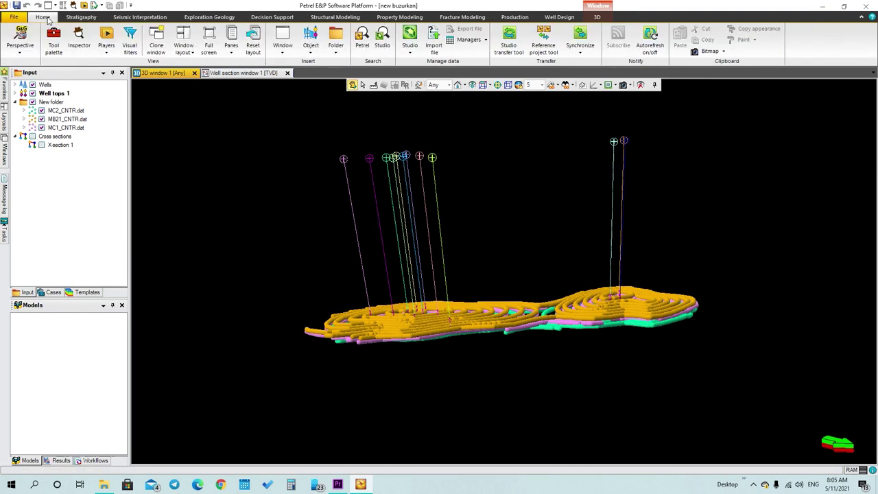
pyautogui.click(289, 47)
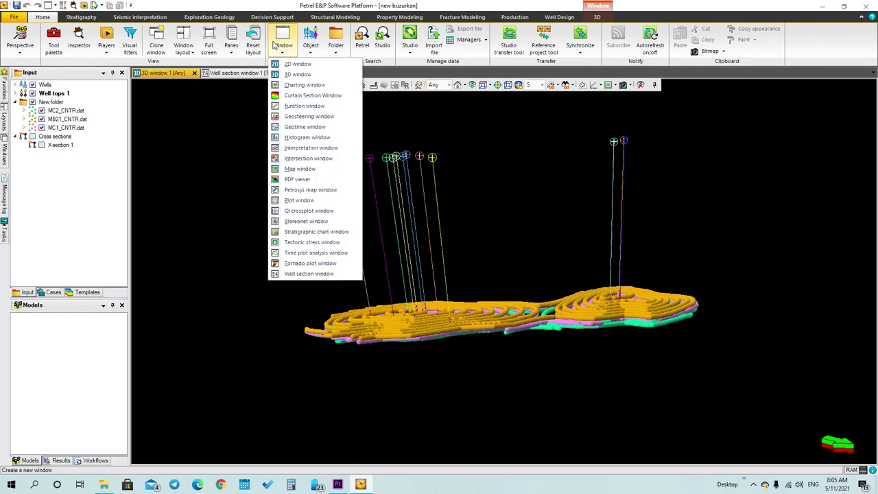
pyautogui.click(300, 65)
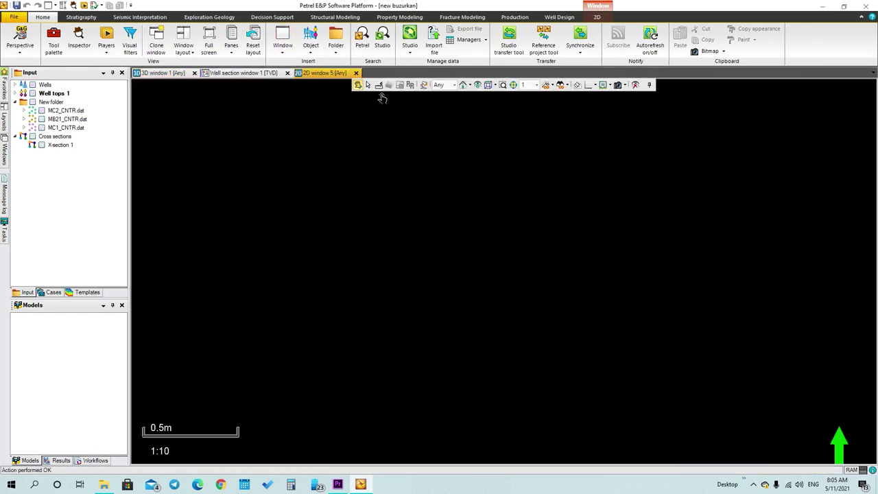
# Display the MC2_CNTR.dat, MB21_CNTR.dat and MC1_CNTR.dat contours in the 2D window
pyautogui.click(42, 110)
pyautogui.click(41, 118)
pyautogui.click(42, 128)
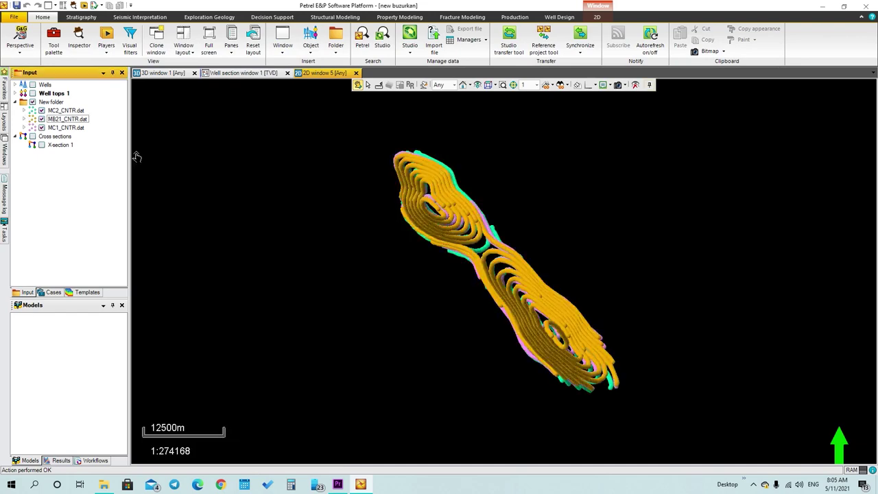
pyautogui.scroll(3, 435, 295)
pyautogui.scroll(-3, 435, 275)
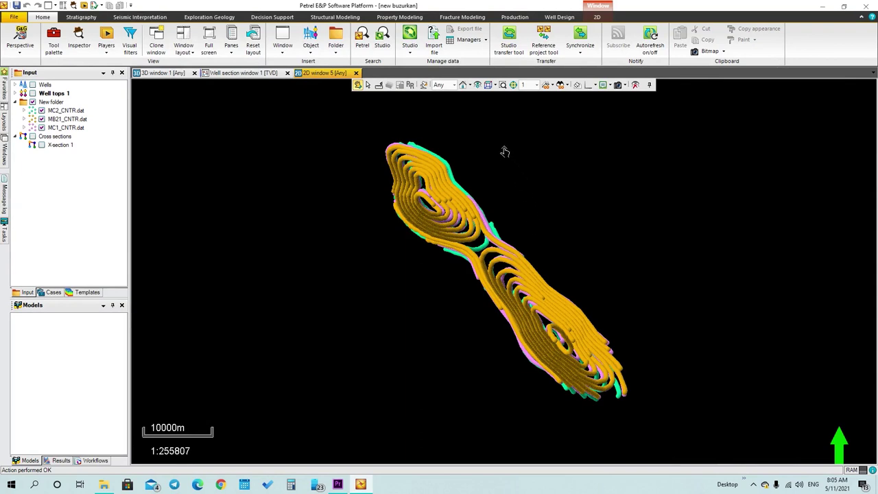
# Open the polygon editing tools and activate adding points to a polygon
pyautogui.click(77, 18)
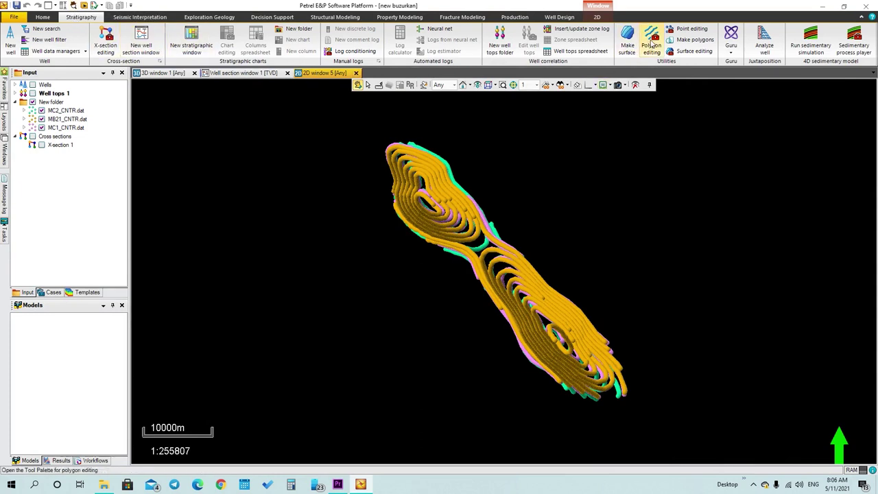
pyautogui.click(654, 37)
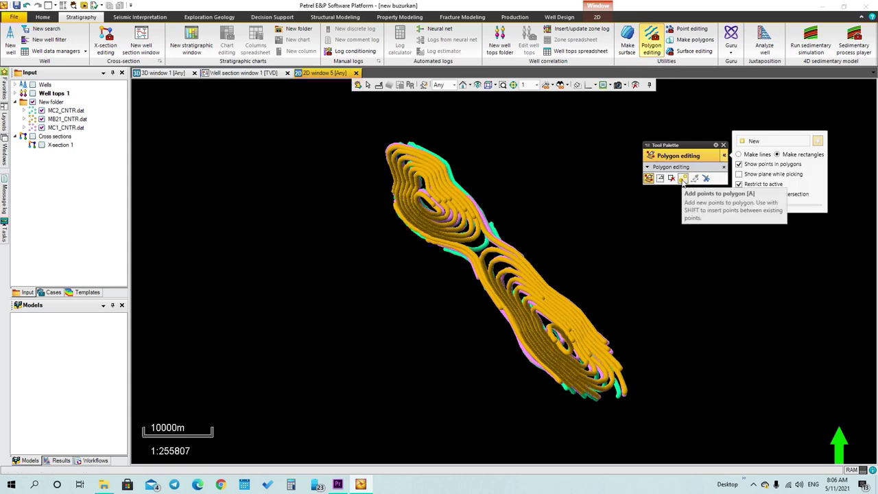
pyautogui.click(683, 179)
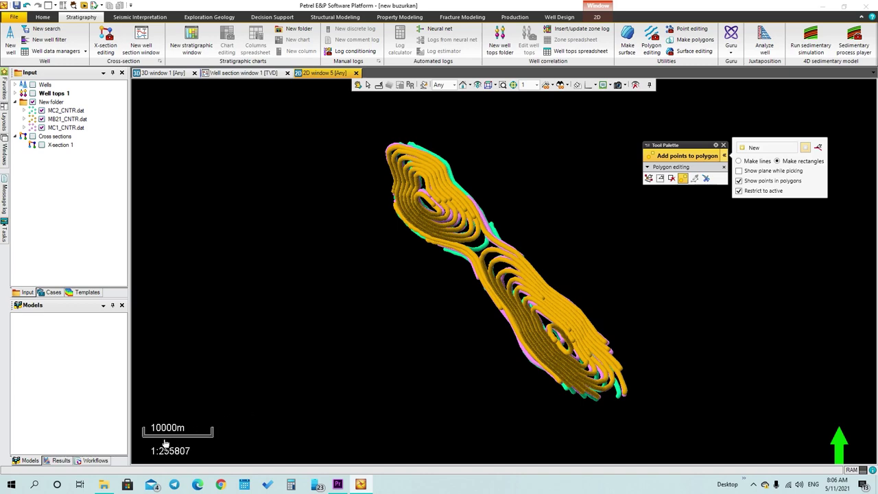
# Open the 2021-05-11 image from the Screenshots folder in File Explorer, examine its interpreted surface map enlarged, and return to Petrel
pyautogui.click(105, 485)
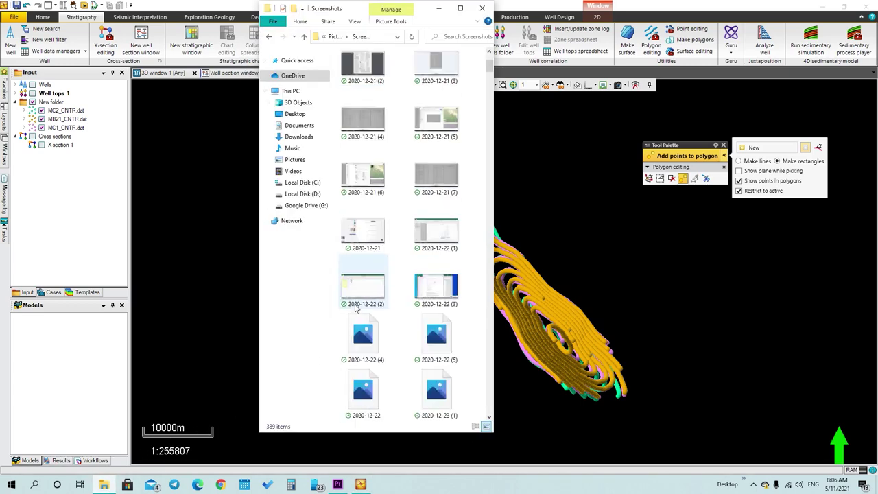
pyautogui.moveTo(489, 114); pyautogui.dragTo(485, 415)
pyautogui.doubleClick(374, 397)
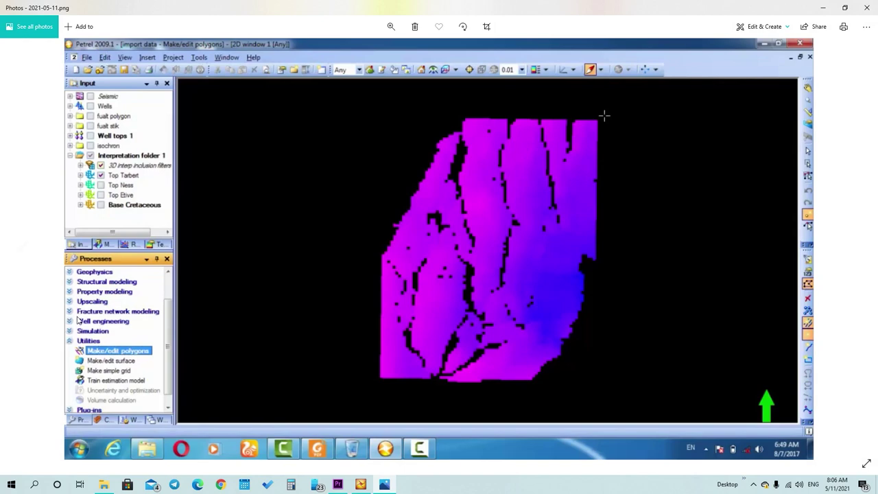
pyautogui.click(391, 26)
pyautogui.click(352, 53)
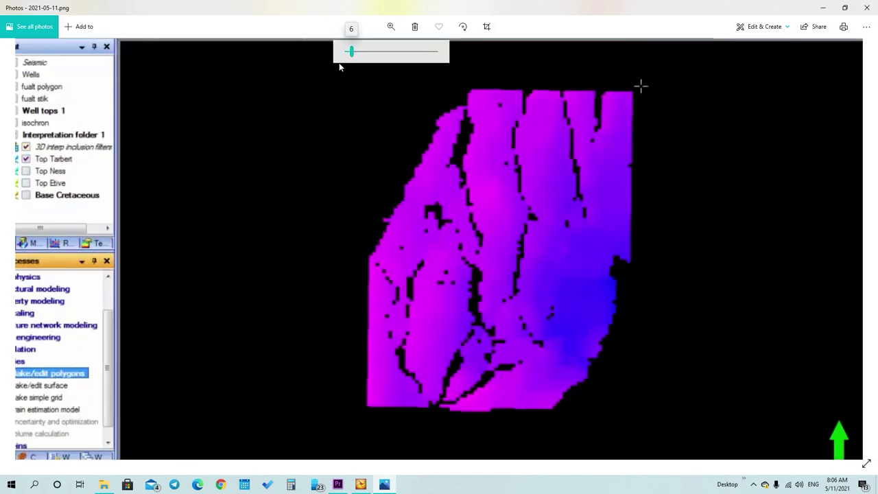
pyautogui.scroll(-2, 325, 196)
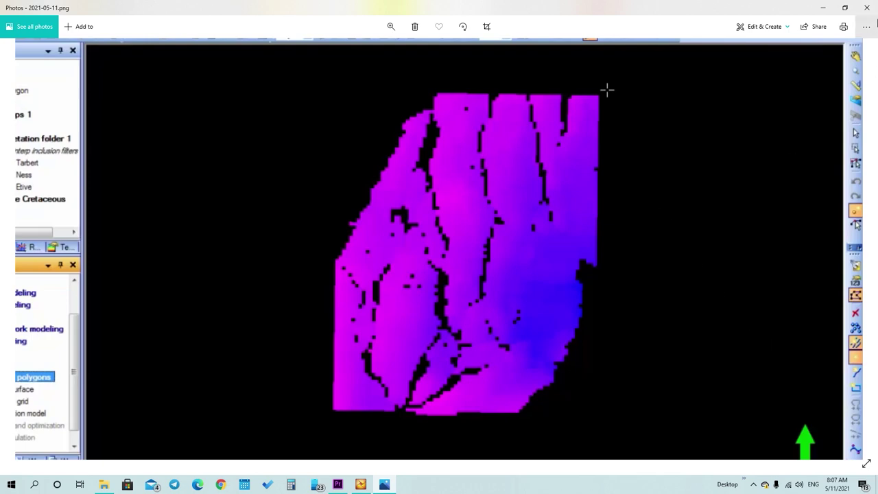
pyautogui.click(867, 8)
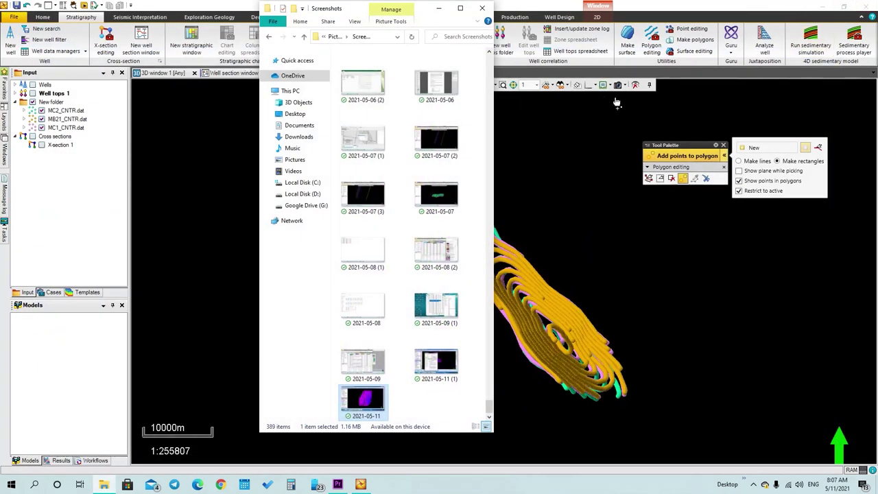
pyautogui.click(484, 11)
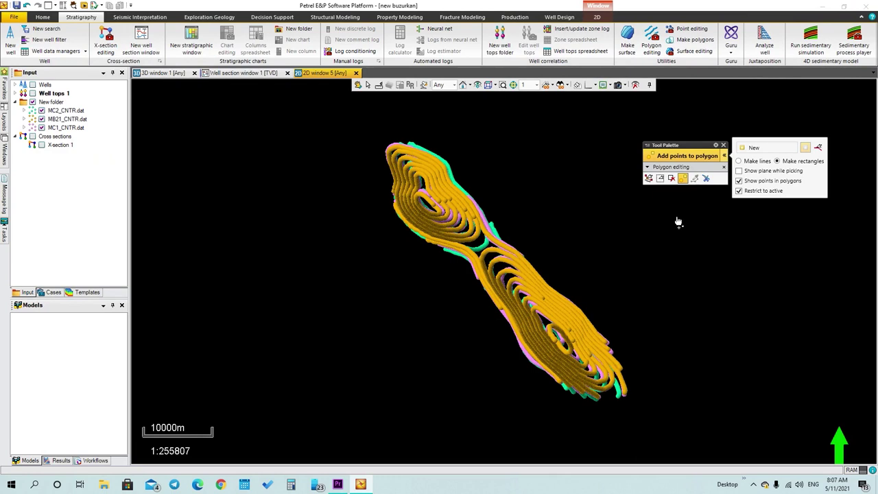
# Draw a rotated rectangular polygon enclosing all three contour sets, using the Make rectangles option
pyautogui.click(777, 162)
pyautogui.click(421, 105)
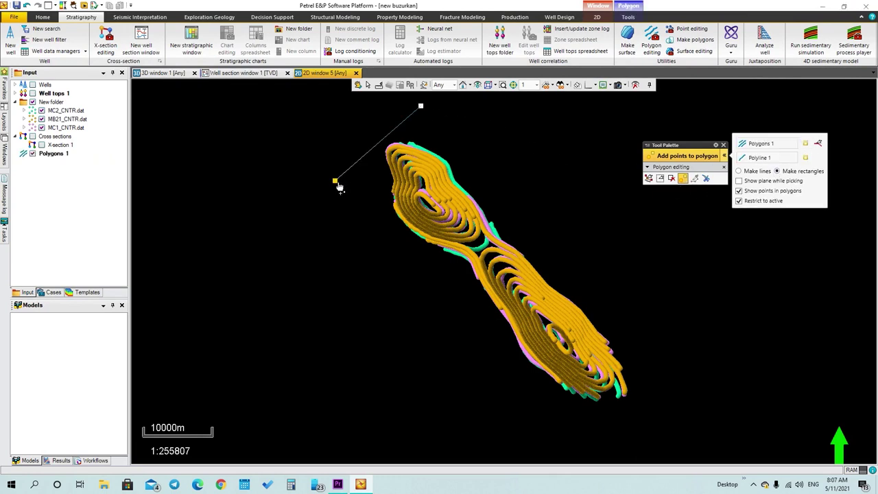
pyautogui.click(336, 183)
pyautogui.click(637, 420)
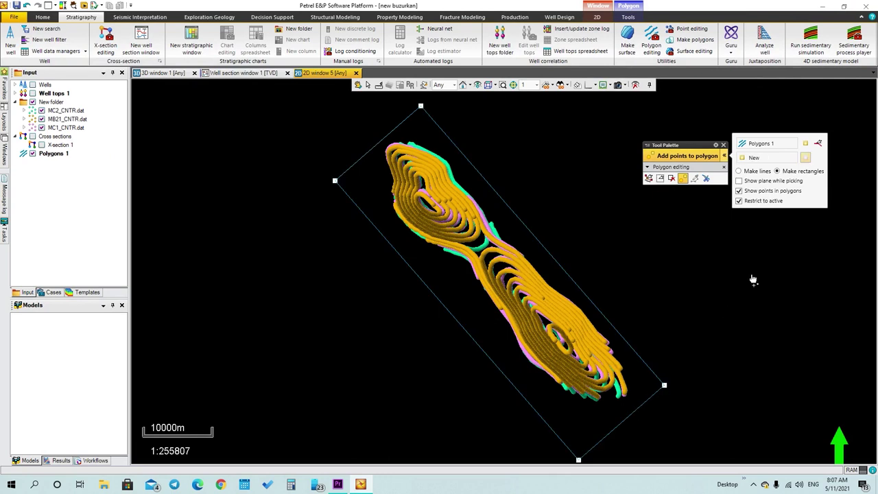
# Adjust the two southeastern corners of the rectangular polygon with polygon editing, and close the tool palette
pyautogui.click(648, 179)
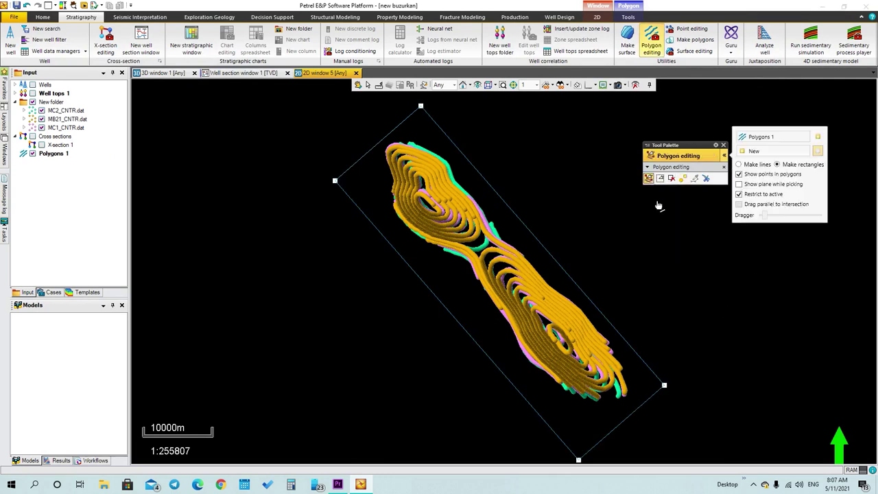
pyautogui.click(666, 386)
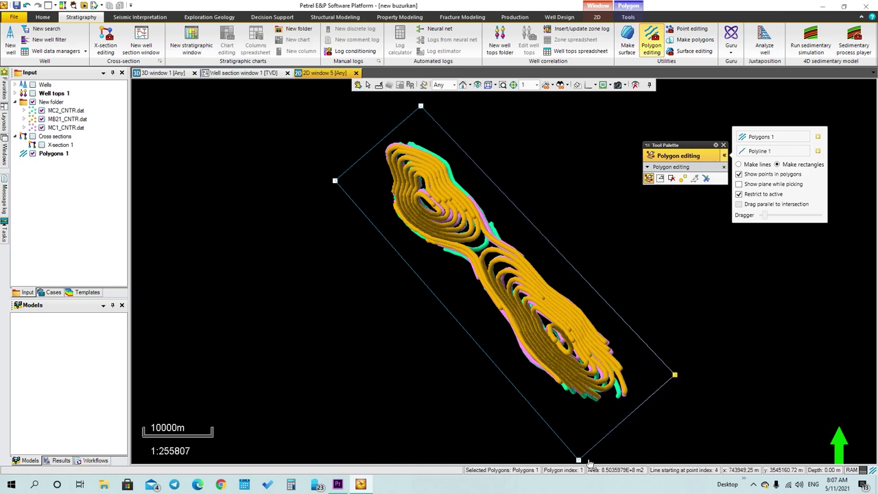
pyautogui.moveTo(580, 461); pyautogui.dragTo(584, 453)
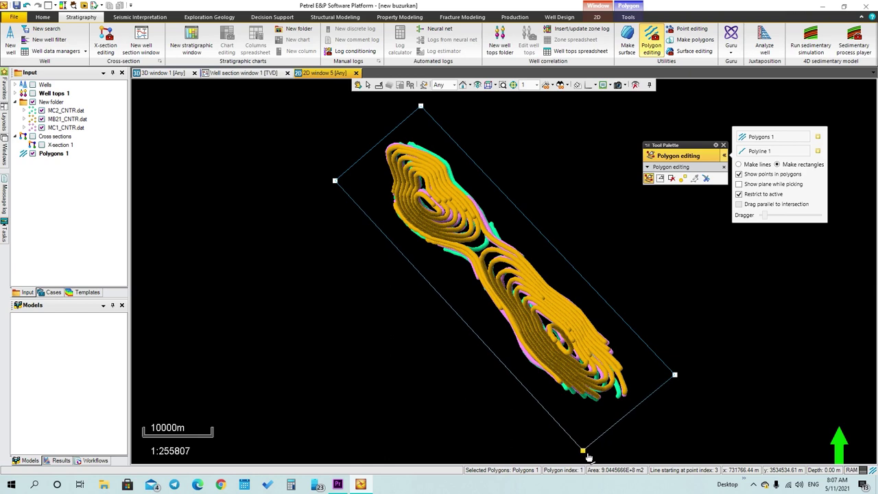
pyautogui.click(723, 145)
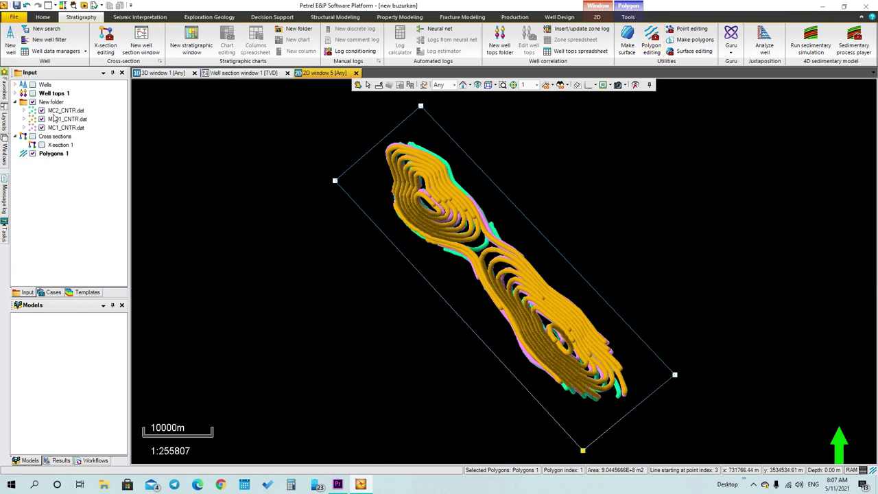
# Display the Polygons 1 boundary together with the wells and contours in the 3D window
pyautogui.click(162, 72)
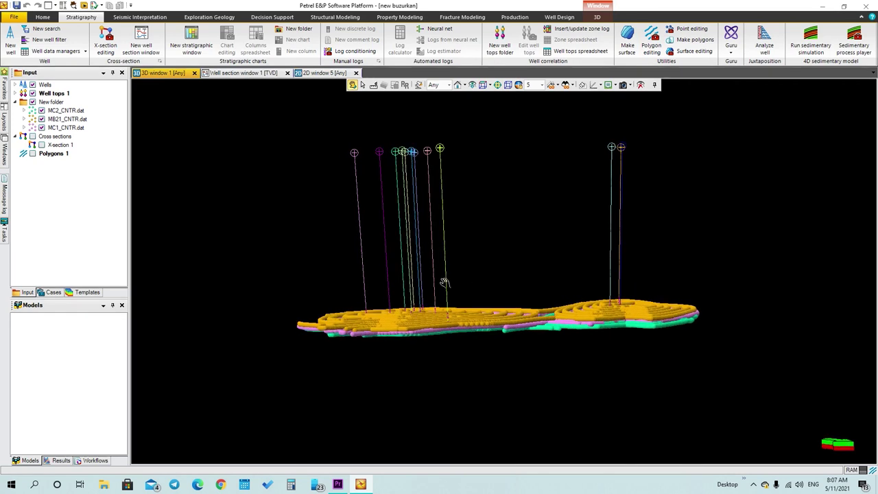
pyautogui.click(32, 154)
pyautogui.moveTo(340, 287); pyautogui.dragTo(410, 299)
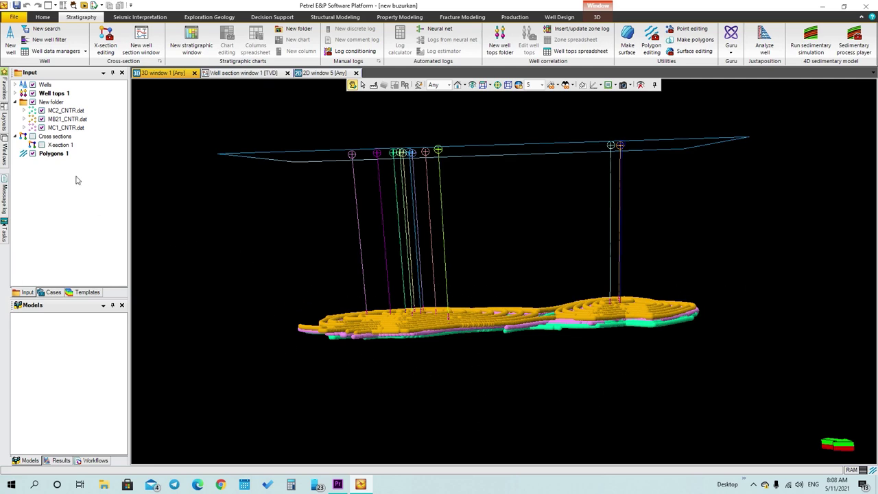
# Open the available operations in the settings of Polygons 1
pyautogui.click(55, 156)
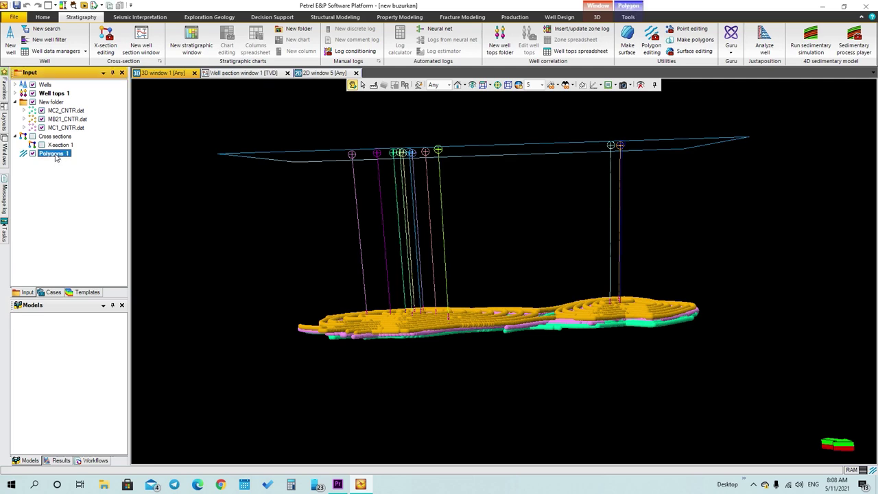
pyautogui.rightClick(56, 157)
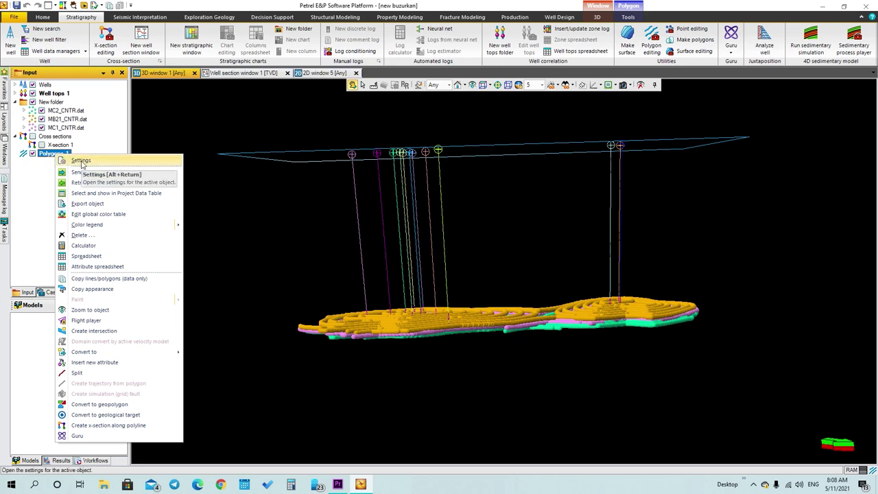
pyautogui.click(81, 161)
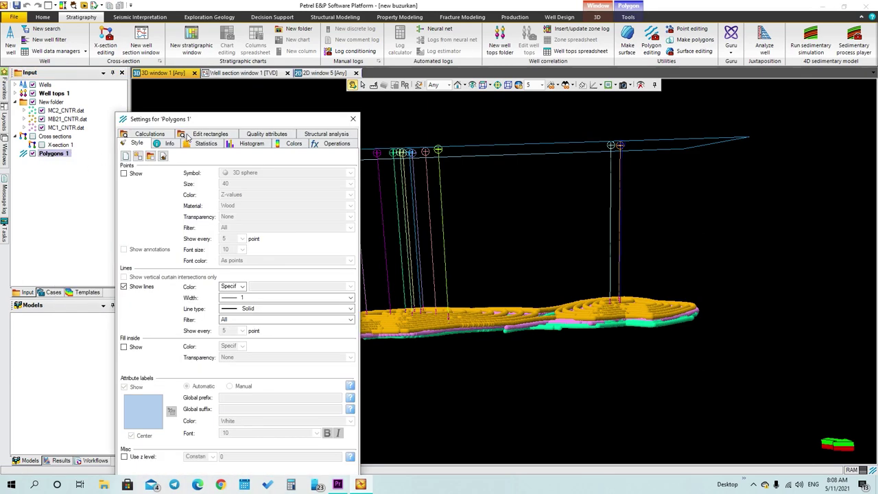
pyautogui.moveTo(204, 125); pyautogui.dragTo(189, 60)
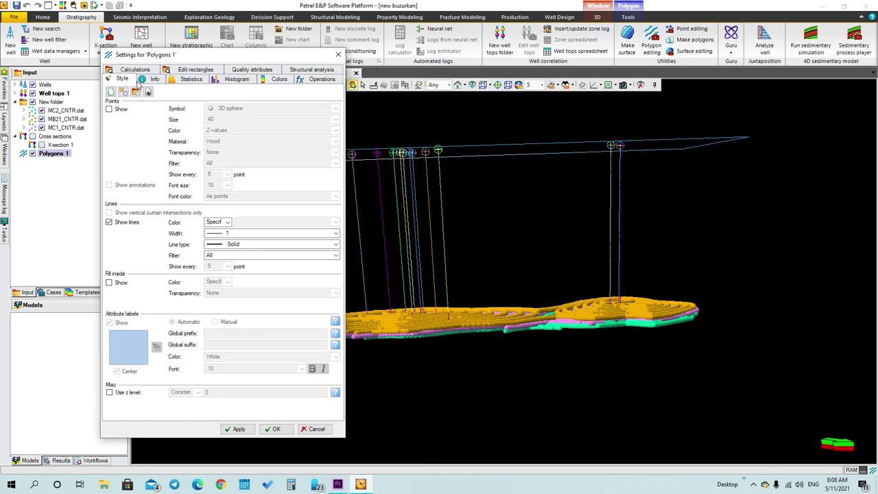
pyautogui.click(321, 80)
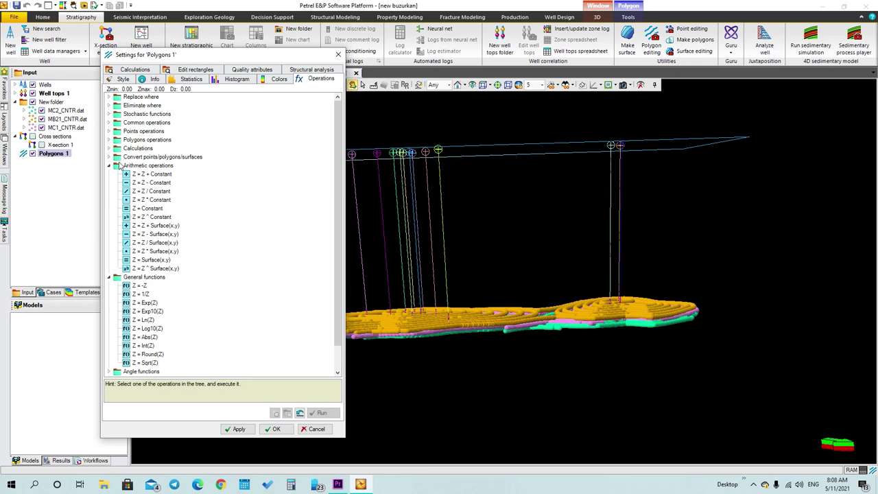
# Select the arithmetic operation Z = Z - Constant for the polygon
pyautogui.click(117, 166)
pyautogui.click(108, 166)
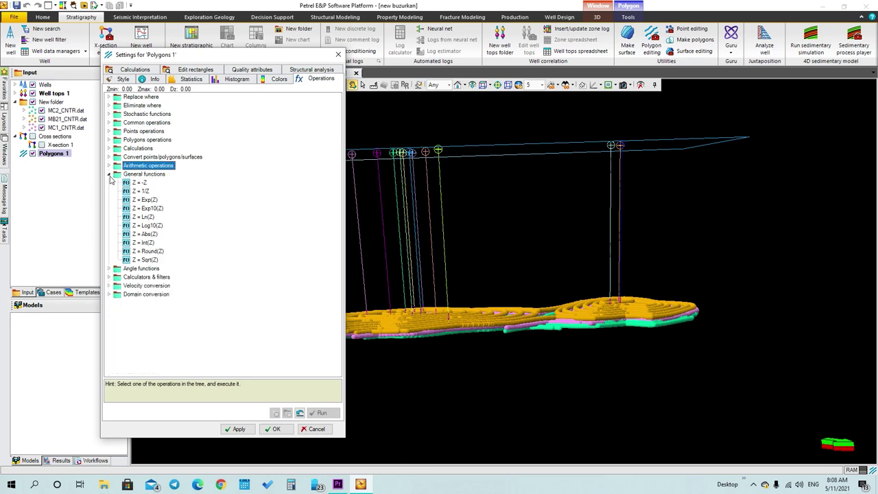
pyautogui.click(109, 176)
pyautogui.click(109, 166)
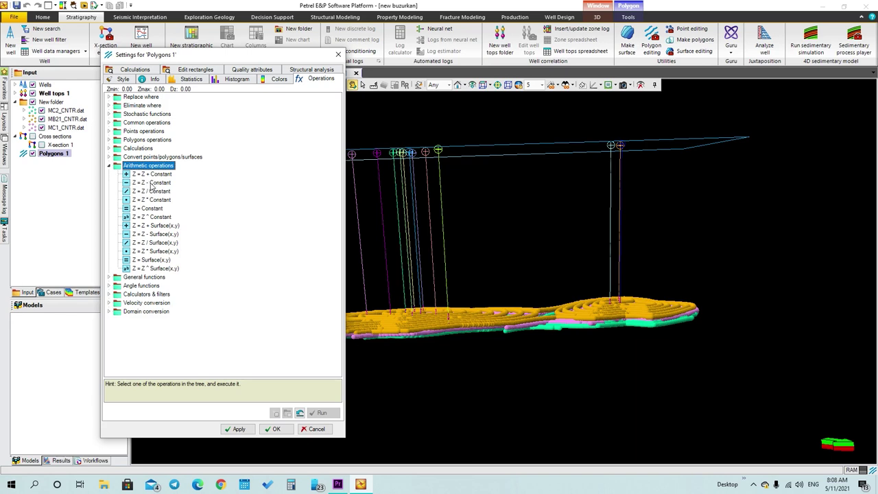
pyautogui.click(152, 183)
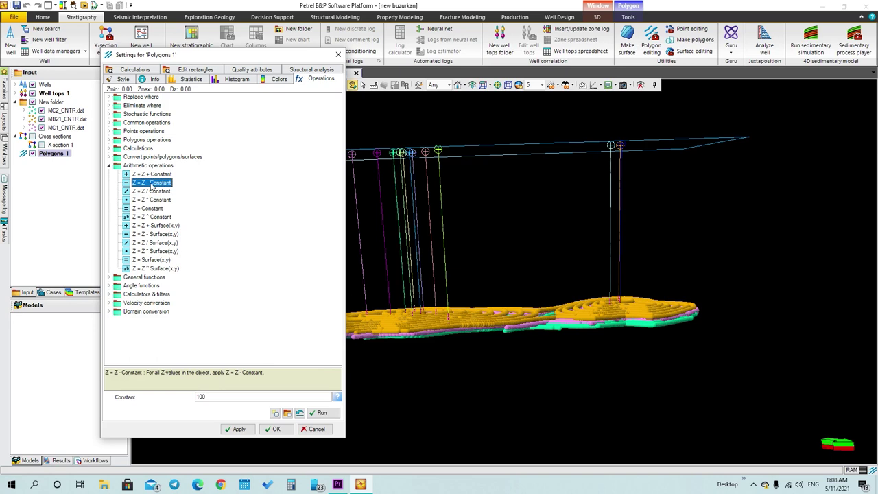
# Set the constant to 1000 and run the Z subtraction three times to lower the polygon toward the contours
pyautogui.click(219, 401)
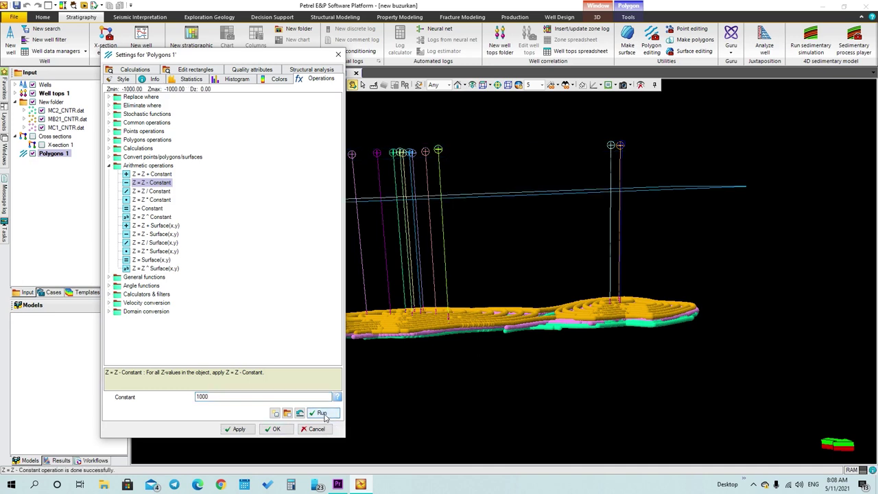
pyautogui.click(323, 414)
pyautogui.moveTo(296, 57); pyautogui.dragTo(216, 53)
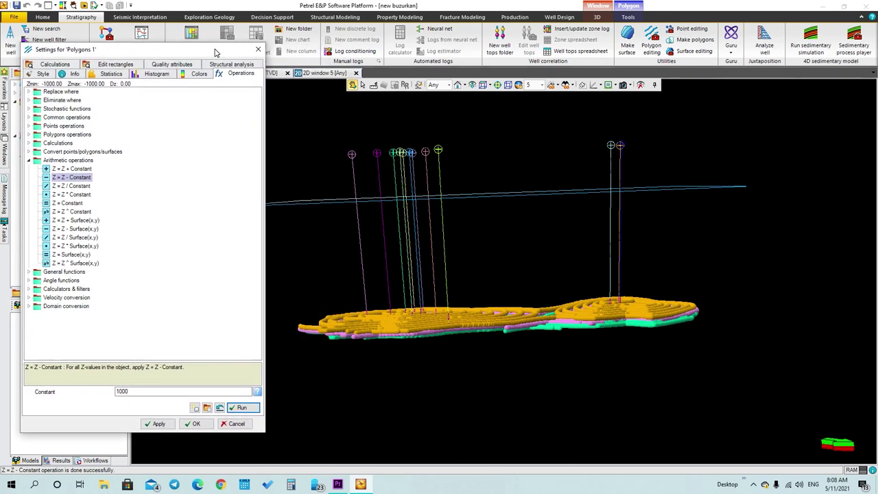
pyautogui.click(237, 408)
pyautogui.click(236, 408)
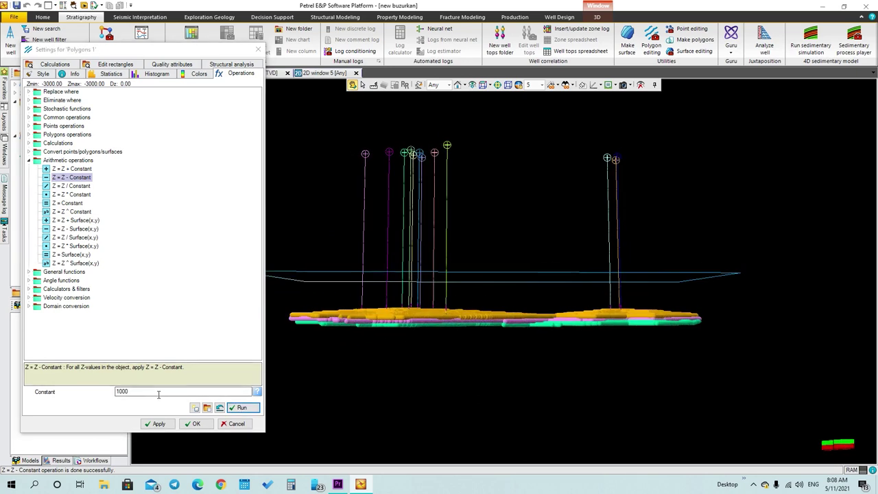
# Set the constant to 500 and run Z = Z - Constant once on Polygons 1
pyautogui.doubleClick(117, 393)
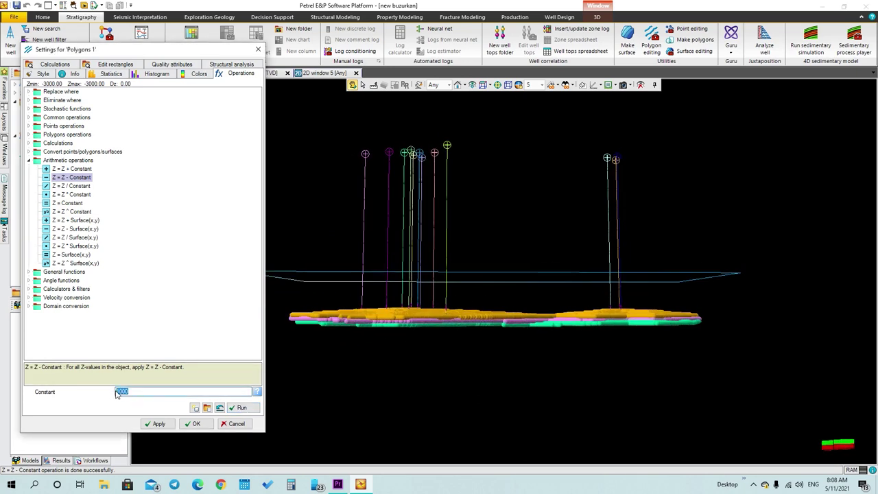
pyautogui.write('500')
pyautogui.click(241, 408)
pyautogui.moveTo(353, 374); pyautogui.dragTo(373, 378)
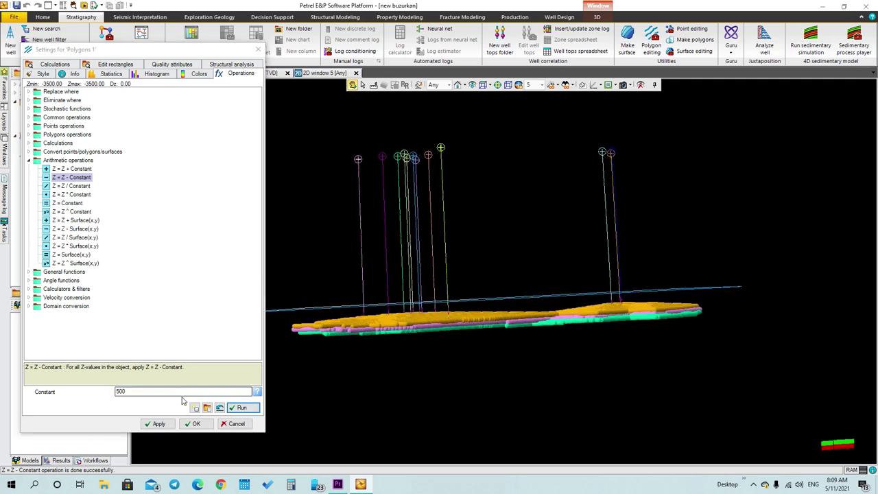
# Set the constant to 100 and run the Z subtraction four times to bring the polygon down to the contours
pyautogui.moveTo(150, 396); pyautogui.dragTo(98, 394)
pyautogui.write('1')
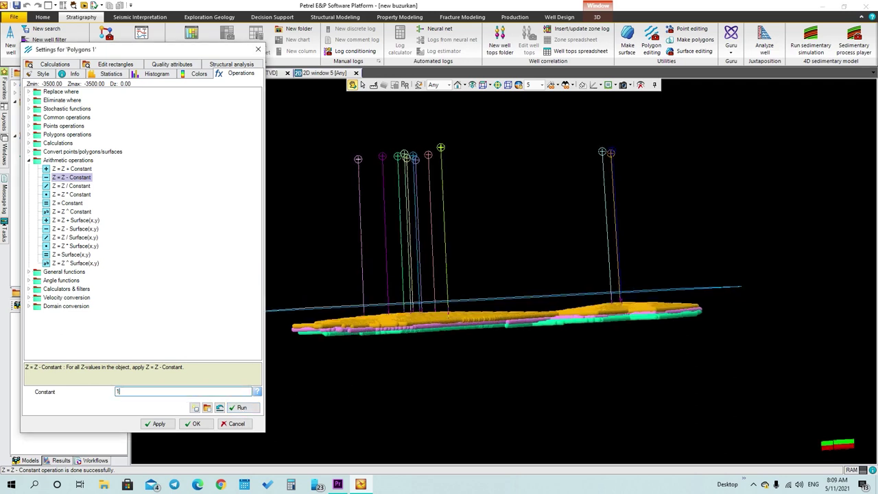
pyautogui.click(242, 408)
pyautogui.doubleClick(242, 408)
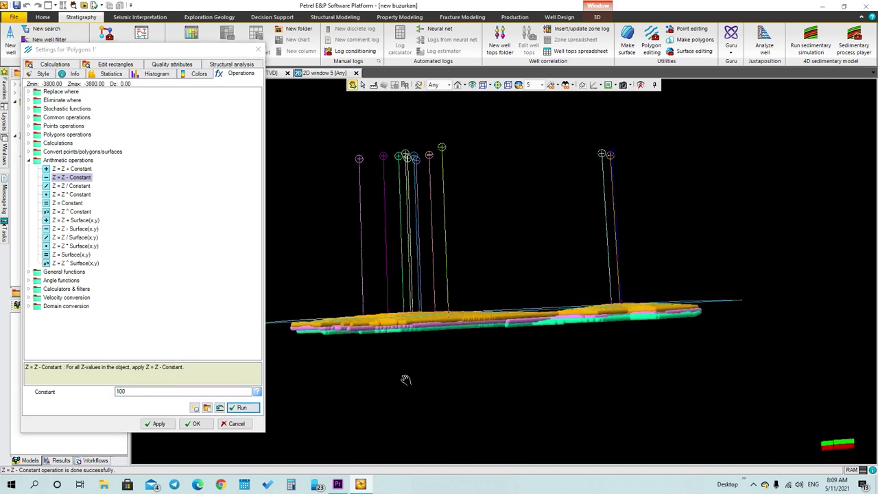
pyautogui.click(242, 407)
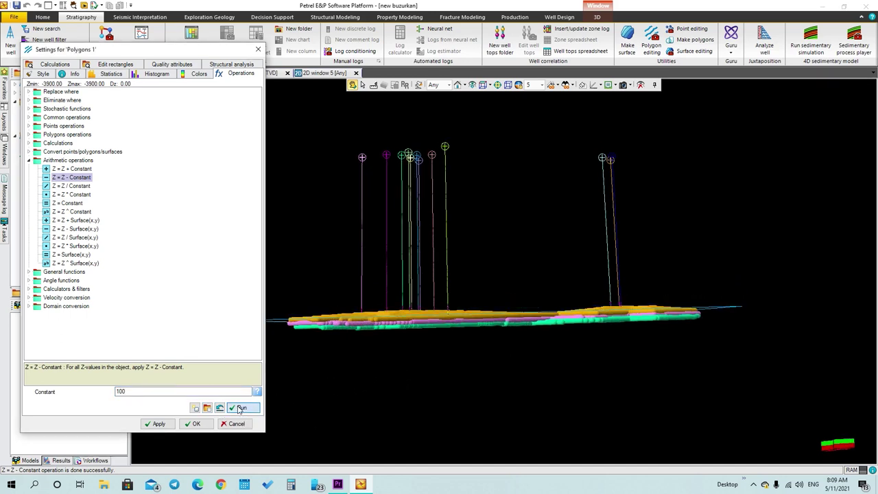
# Run the subtraction of 100 five more times to lower the polygon further
pyautogui.click(241, 408)
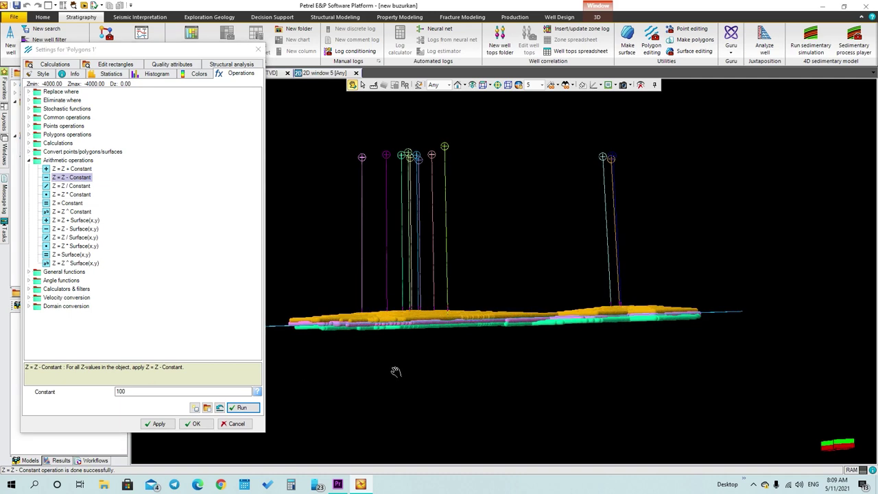
pyautogui.click(250, 408)
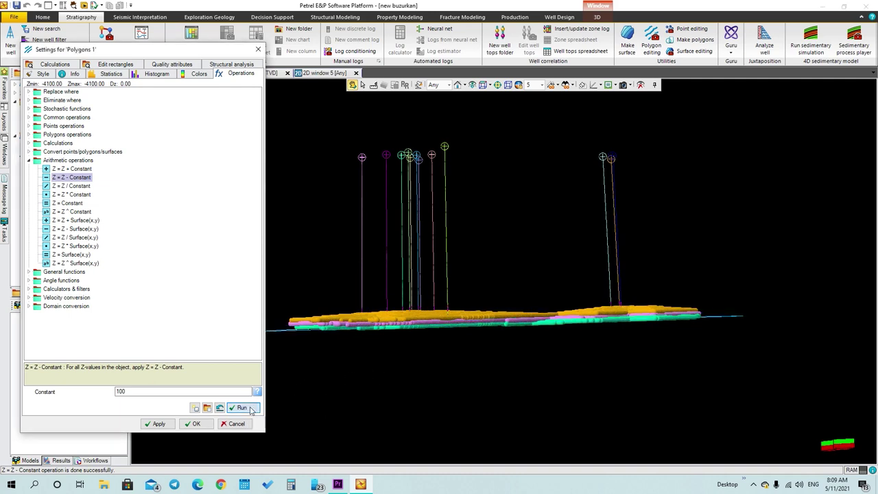
pyautogui.click(250, 409)
pyautogui.click(249, 409)
pyautogui.click(250, 408)
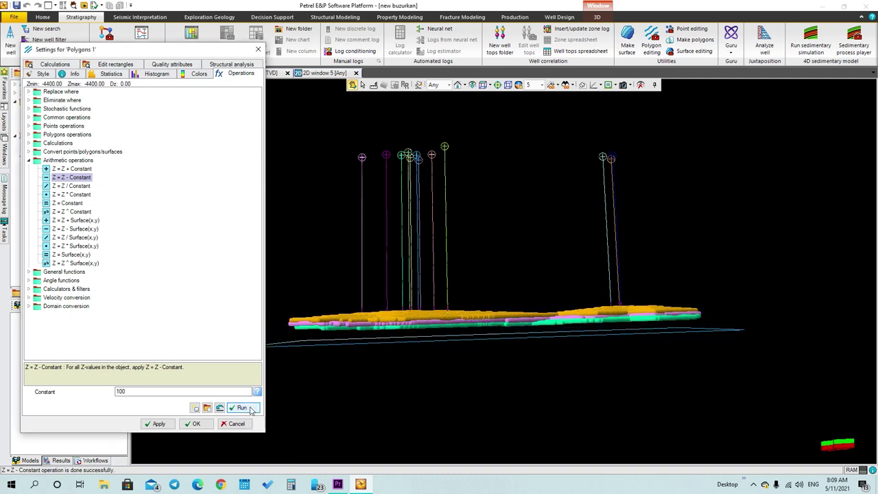
# Raise the polygon back to the contours by running Z = Z + Constant five times with a constant of 100
pyautogui.click(71, 169)
pyautogui.click(117, 392)
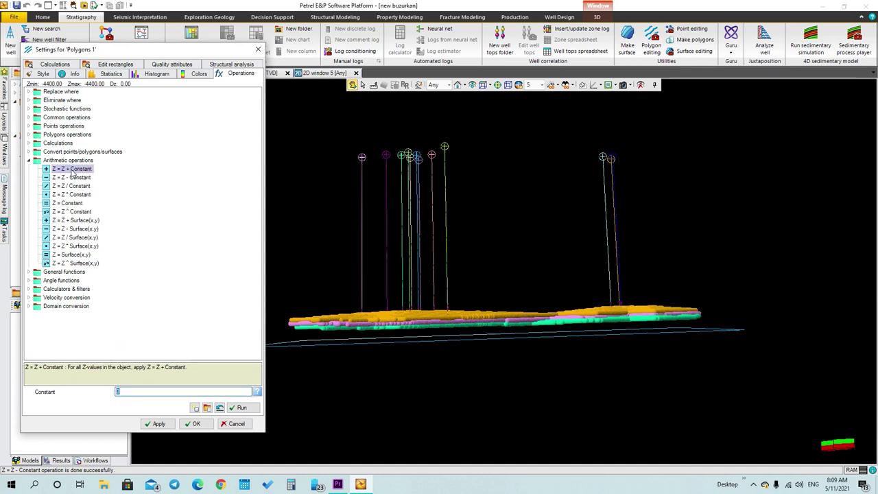
pyautogui.write('100')
pyautogui.click(241, 409)
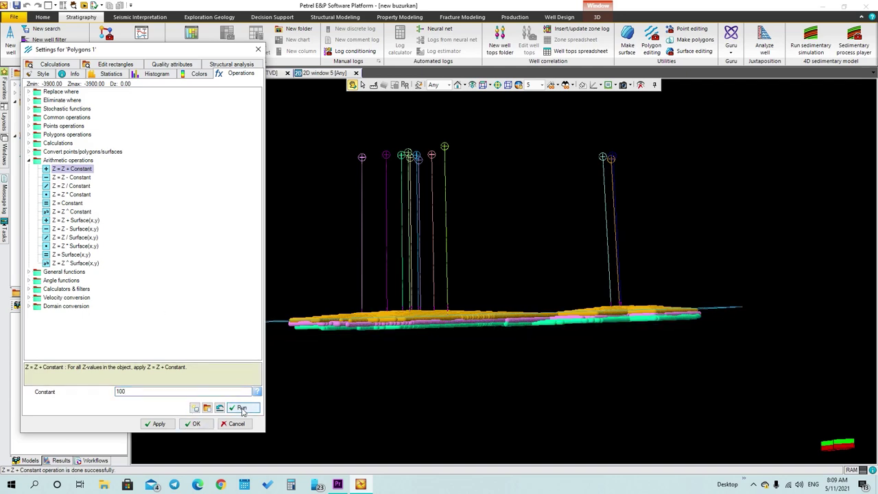
pyautogui.click(464, 393)
pyautogui.moveTo(465, 394); pyautogui.dragTo(473, 391)
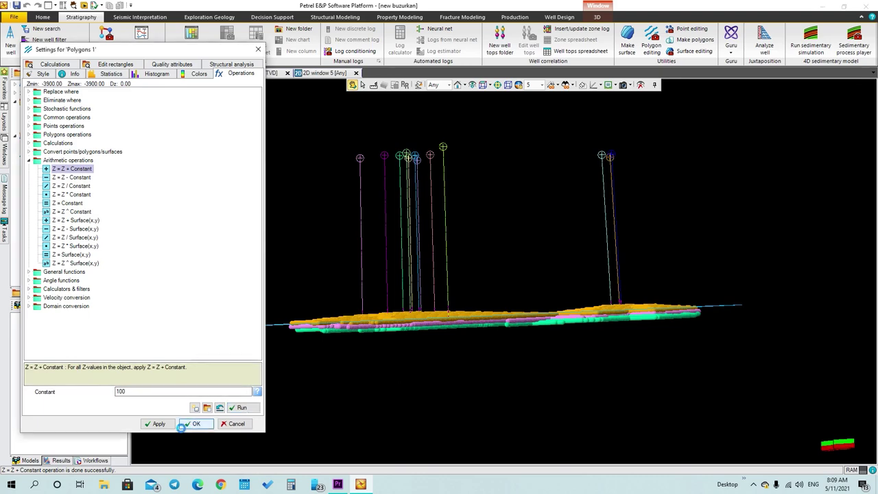
# Accept the settings of Polygons 1 and inspect the boundary's depth around the contours in 3D
pyautogui.click(193, 423)
pyautogui.moveTo(549, 402); pyautogui.dragTo(524, 424)
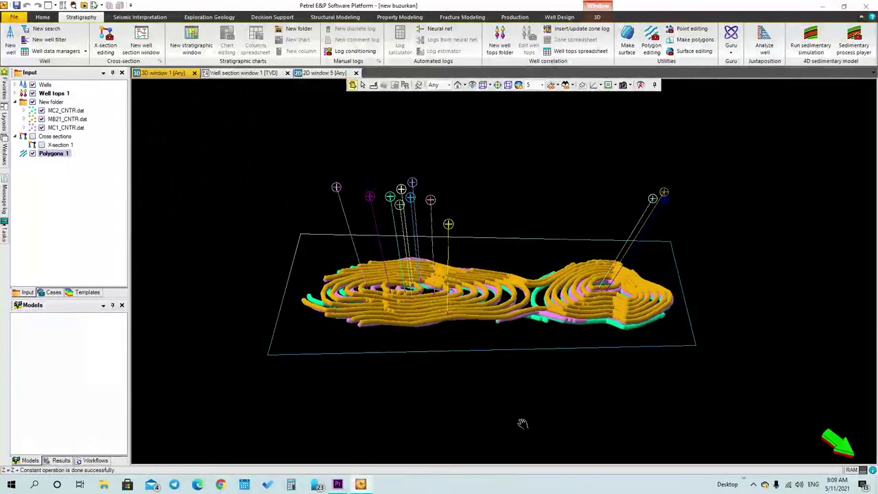
pyautogui.moveTo(539, 366); pyautogui.dragTo(528, 388)
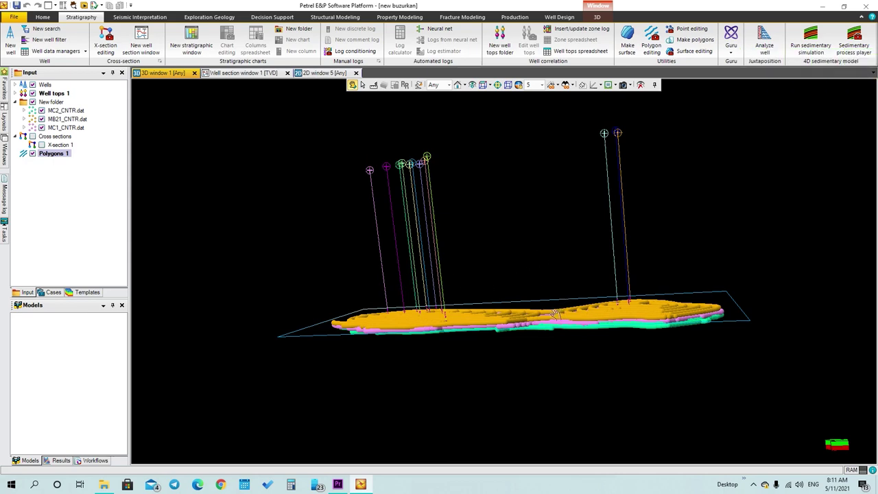
pyautogui.moveTo(554, 314); pyautogui.dragTo(552, 344)
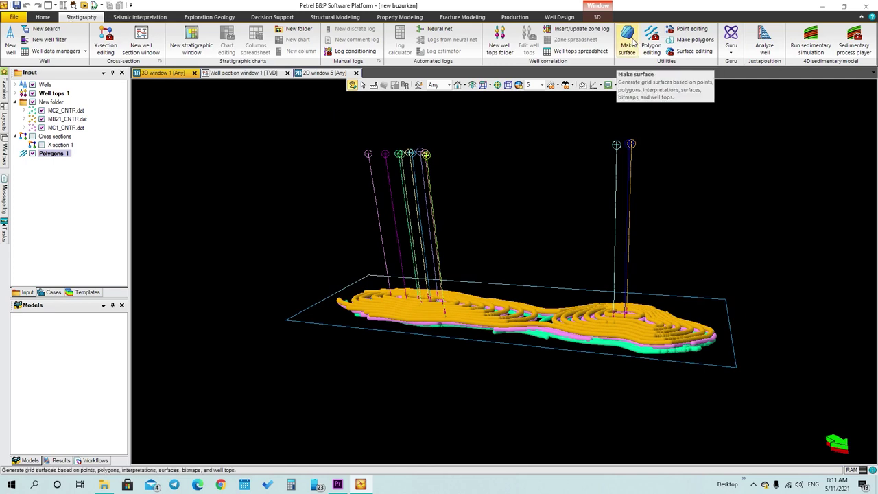
# Open the Make surface process, consult the reference image 2021-05-11 (1) from the Screenshots folder, and close the image and folder
pyautogui.click(629, 42)
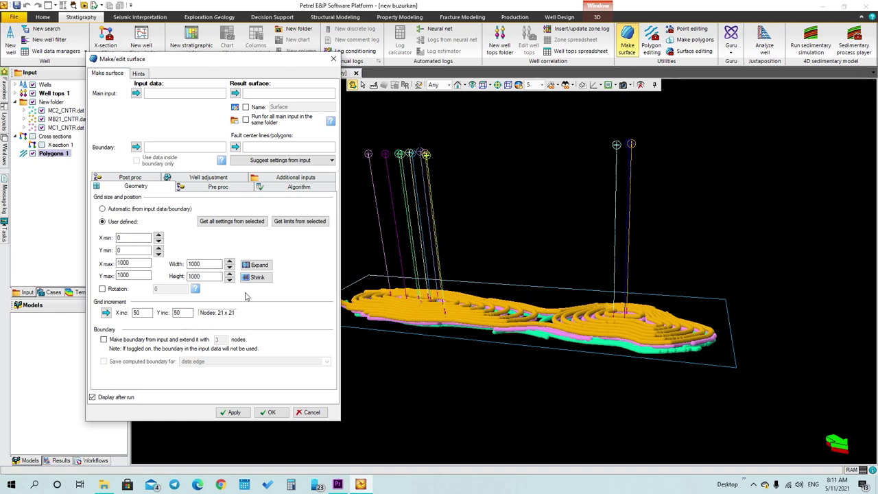
pyautogui.click(109, 486)
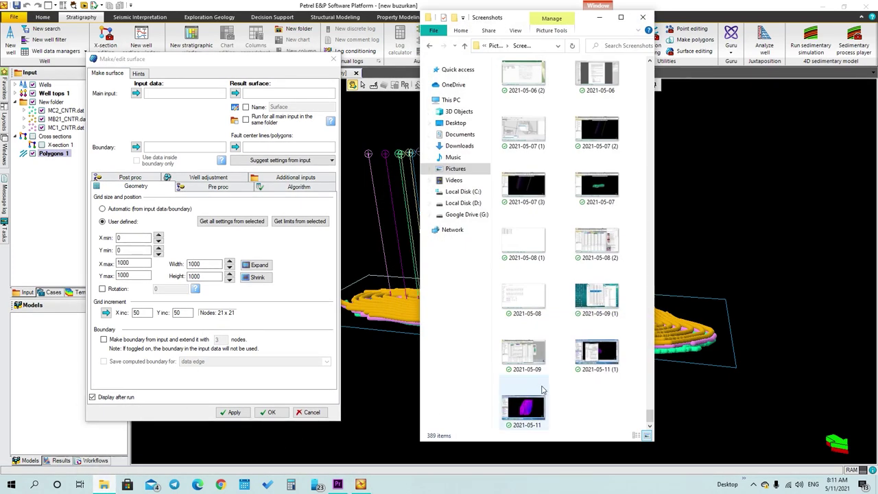
pyautogui.doubleClick(583, 354)
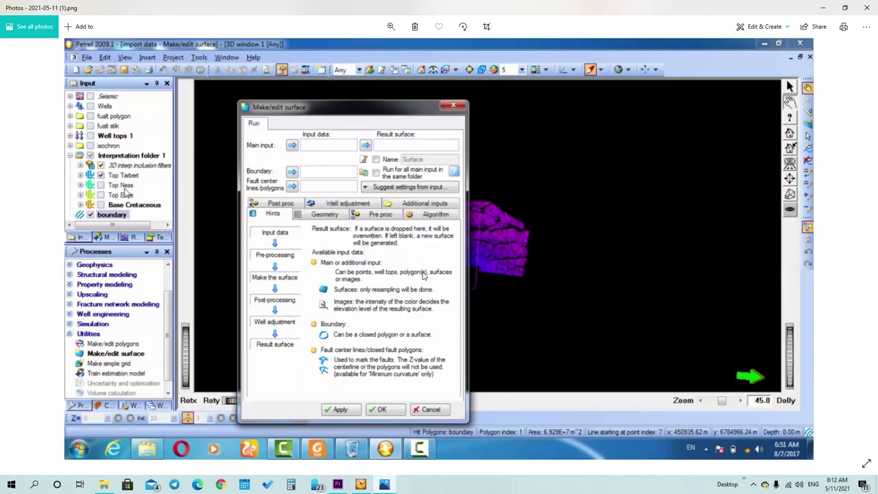
pyautogui.click(866, 7)
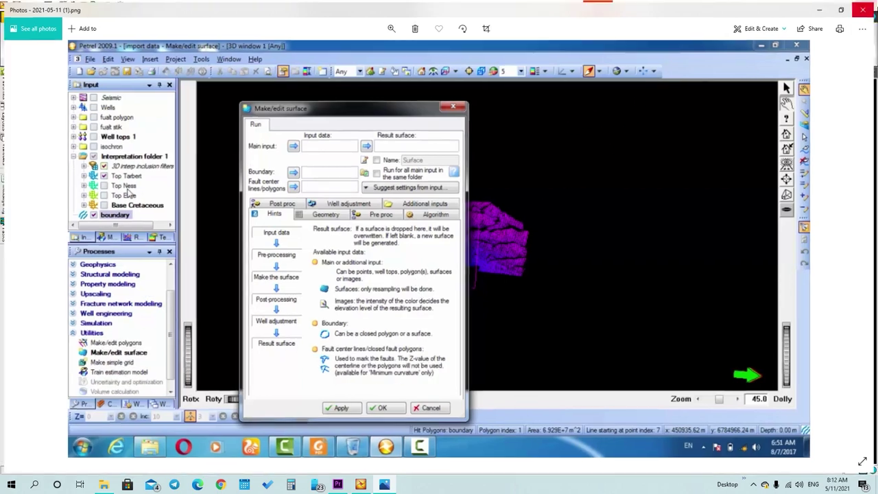
pyautogui.click(643, 17)
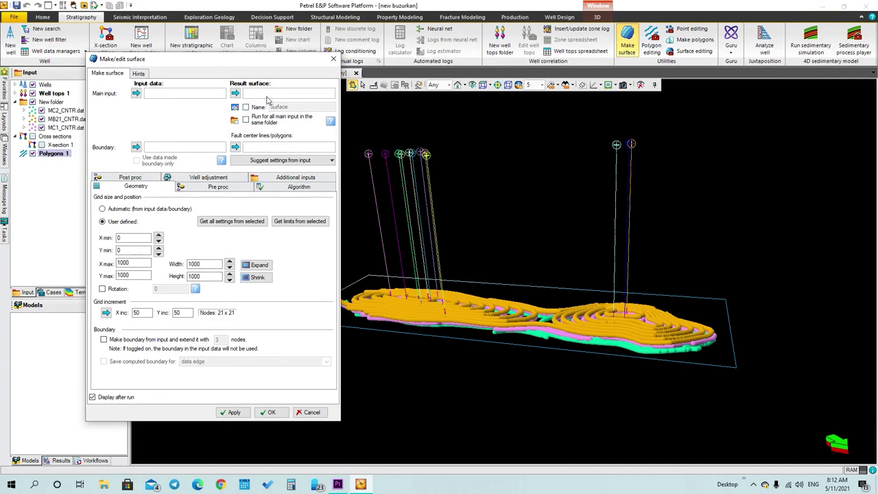
# Assign MB21_CNTR.dat as the surface's main input and Polygons 1 as its boundary
pyautogui.moveTo(285, 62); pyautogui.dragTo(441, 61)
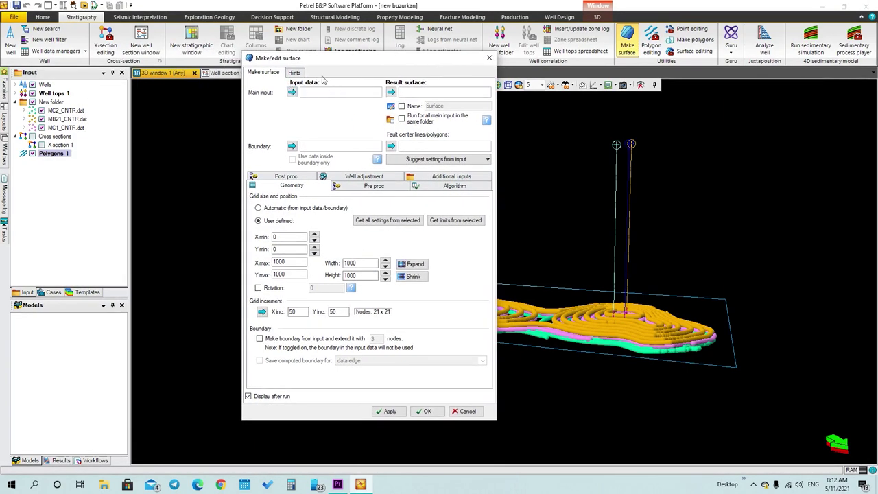
pyautogui.click(67, 120)
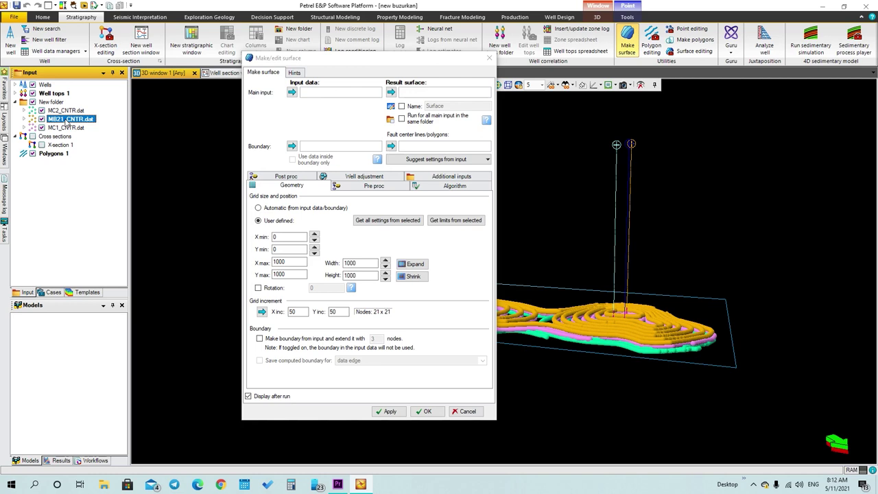
pyautogui.click(292, 92)
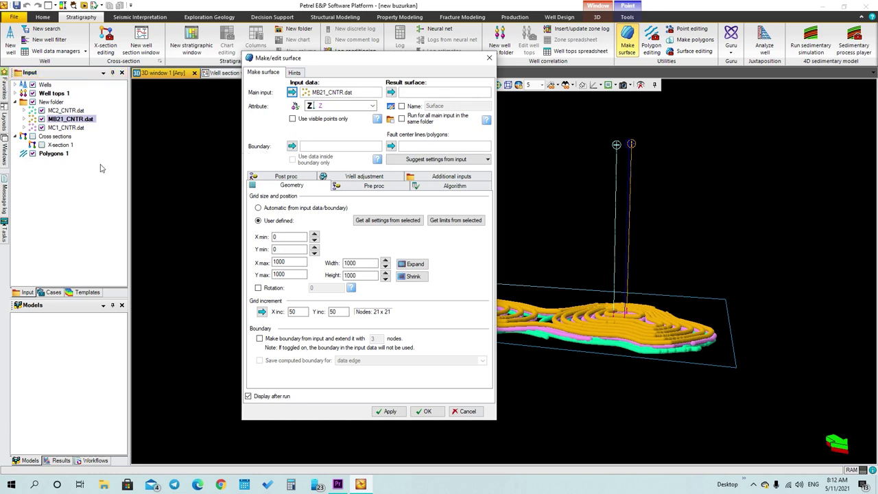
pyautogui.click(58, 154)
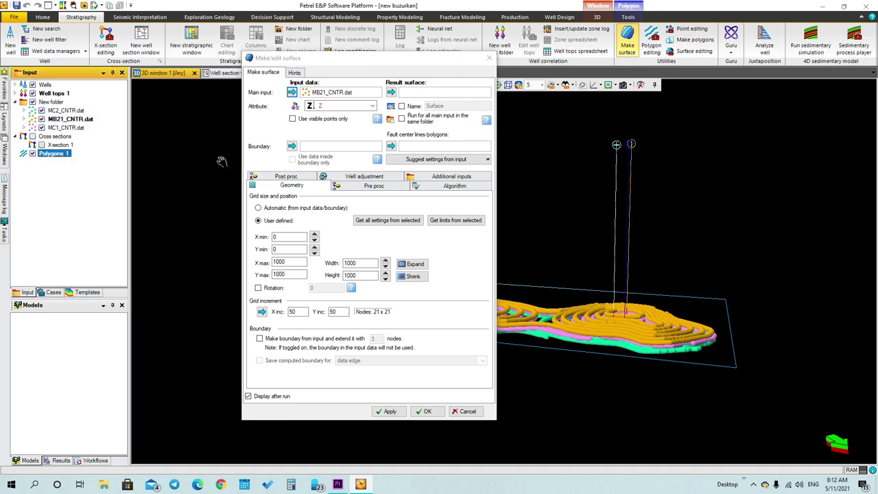
pyautogui.click(291, 147)
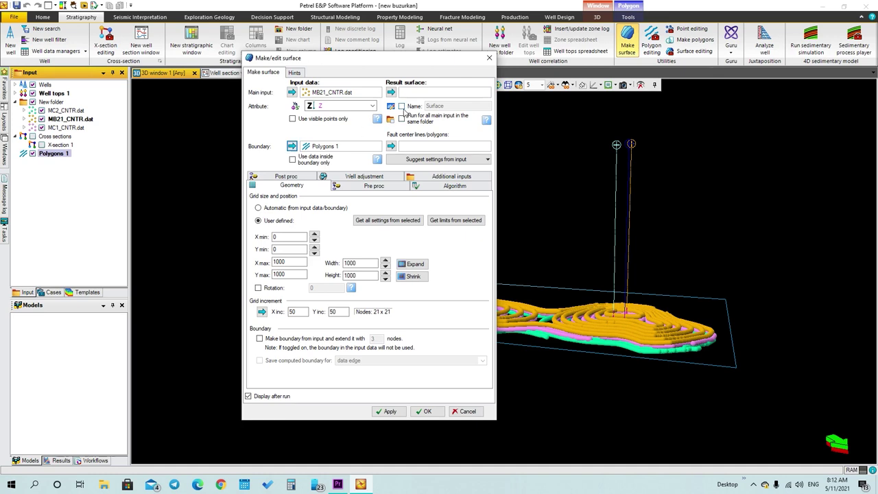
# Name the result surface mb21 and take its grid limits from Polygons 1
pyautogui.click(402, 106)
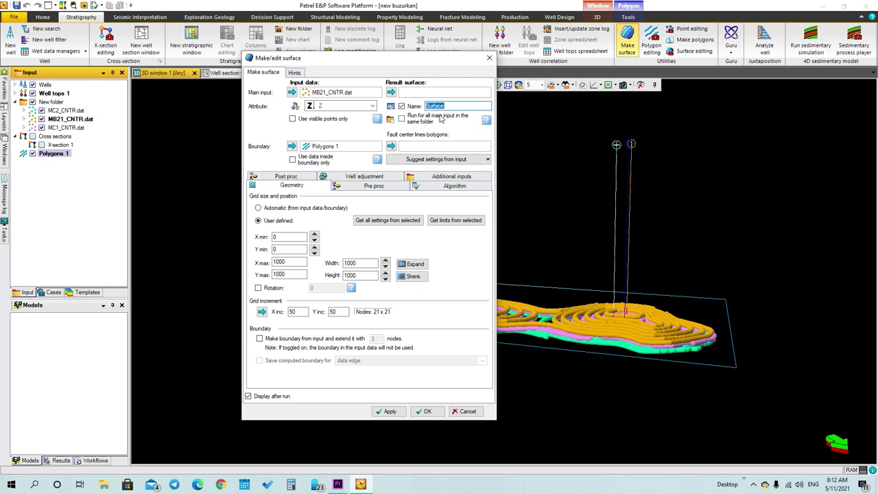
pyautogui.write('mb21')
pyautogui.click(57, 154)
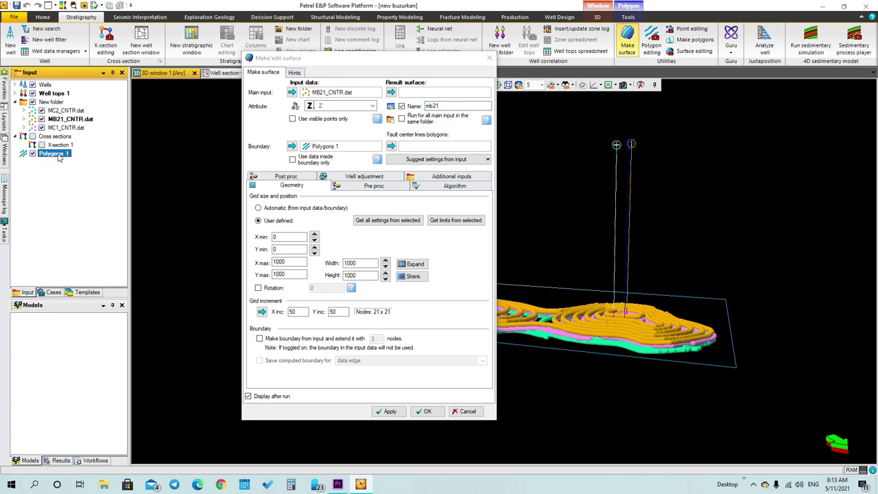
pyautogui.click(468, 221)
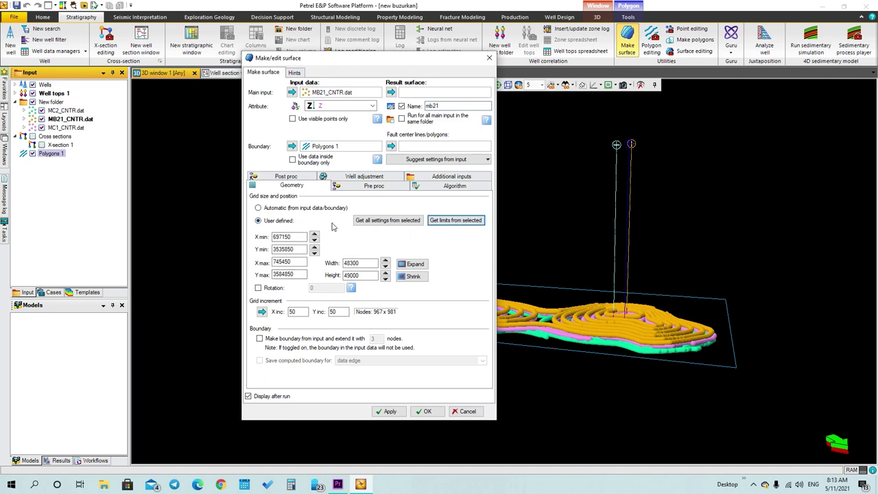
# Assign the MB21 well top from Well tops 1 as the input for the surface's well adjustment
pyautogui.click(348, 186)
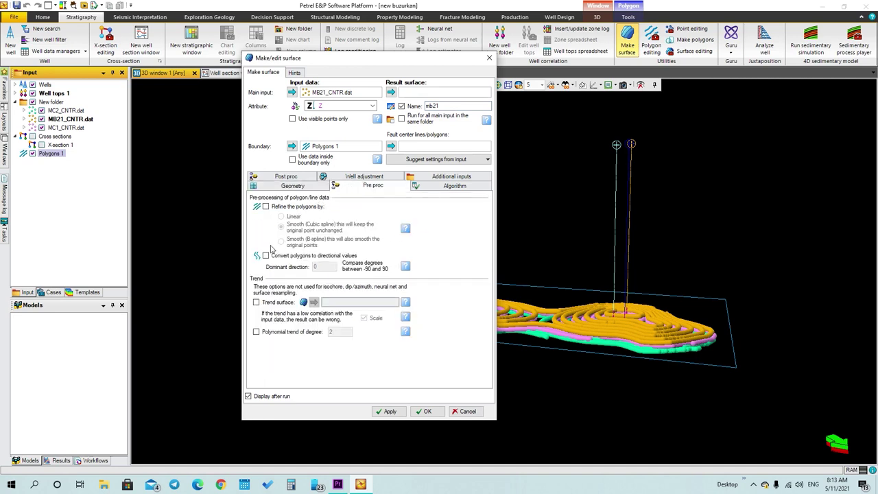
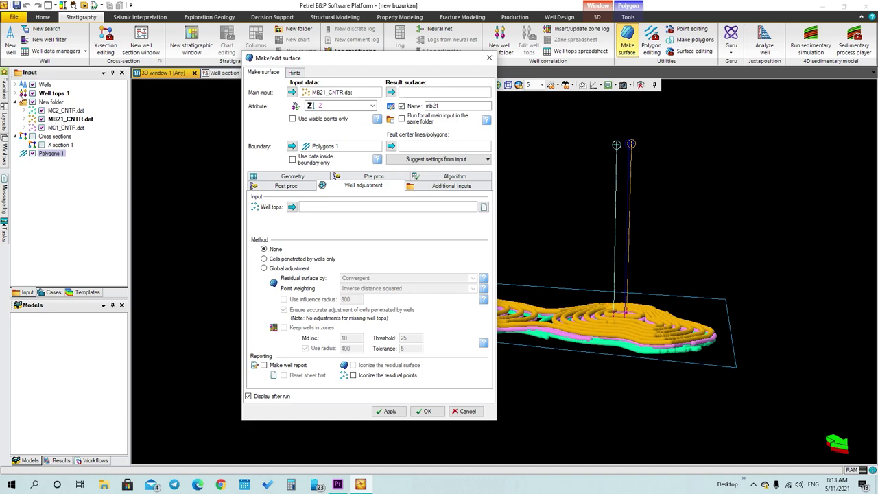
pyautogui.click(16, 93)
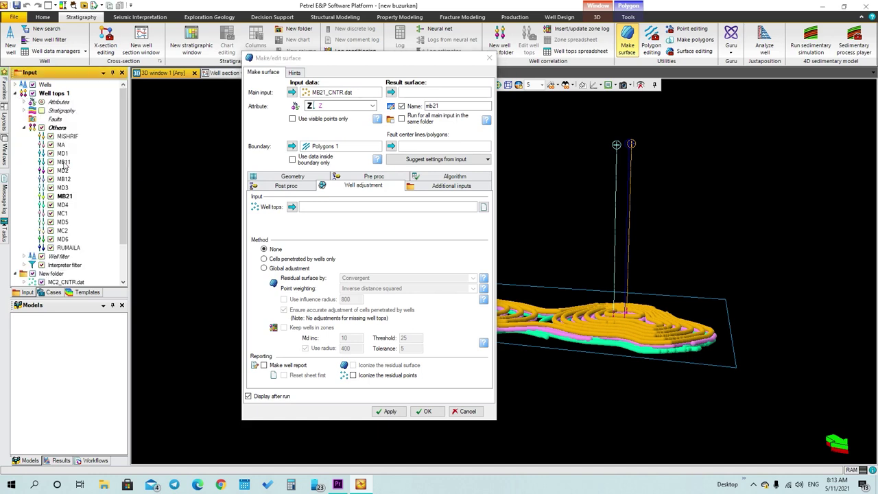
pyautogui.click(64, 196)
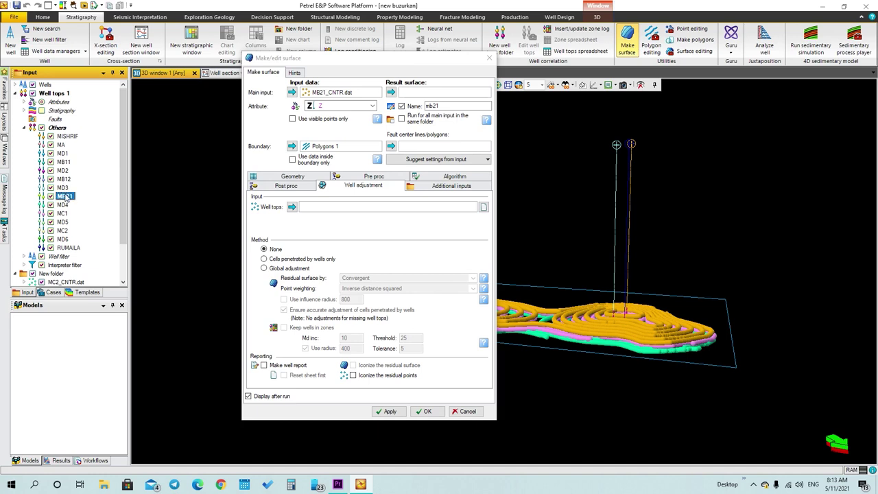
pyautogui.click(292, 206)
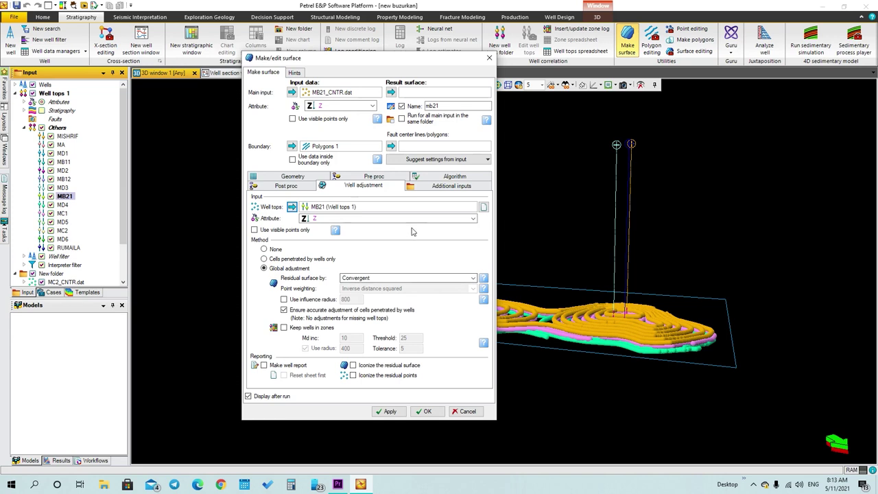
# Generate the mb21 surface with the Convergent interpolation method, close the surface settings, and inspect the surface in 3D
pyautogui.click(429, 189)
pyautogui.click(442, 177)
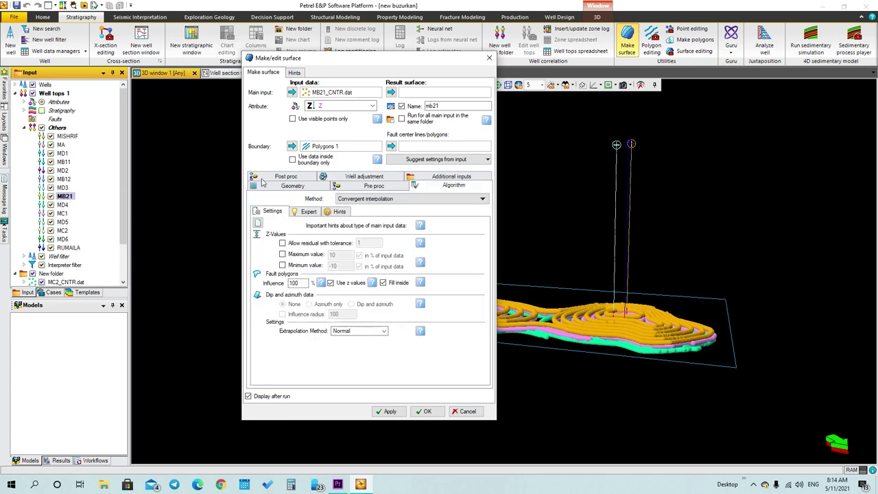
pyautogui.click(389, 411)
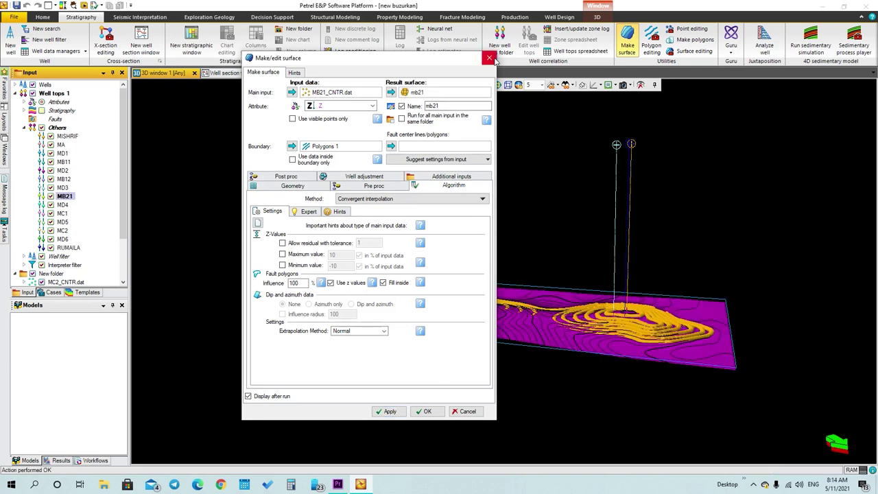
pyautogui.click(491, 59)
pyautogui.moveTo(559, 288); pyautogui.dragTo(523, 353)
pyautogui.moveTo(374, 345); pyautogui.dragTo(428, 294)
pyautogui.moveTo(472, 326)
pyautogui.mouseDown()
pyautogui.moveTo(510, 249)
pyautogui.moveTo(493, 303)
pyautogui.moveTo(477, 331)
pyautogui.moveTo(474, 323)
pyautogui.mouseUp()
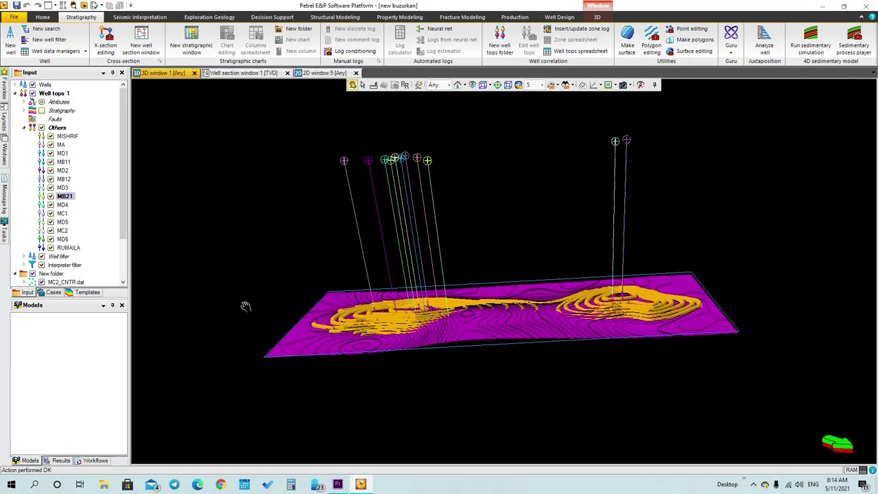
# Reopen the Make surface process, remove mb21 as its result surface, and reset all settings in the dialog
pyautogui.moveTo(125, 232); pyautogui.dragTo(123, 264)
pyautogui.moveTo(430, 334); pyautogui.dragTo(460, 298)
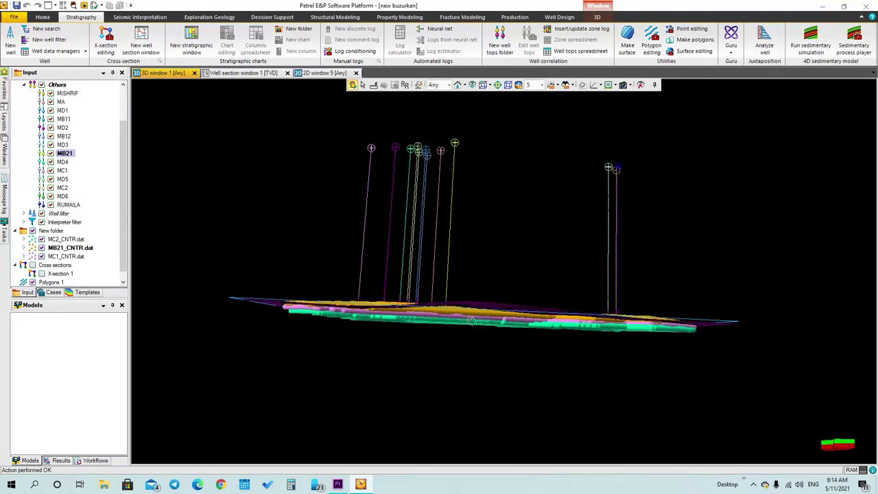
pyautogui.click(125, 234)
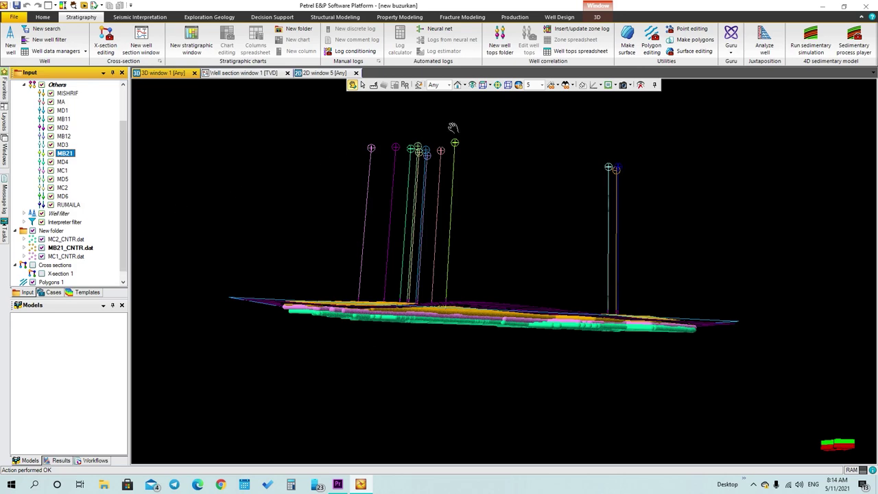
pyautogui.click(627, 41)
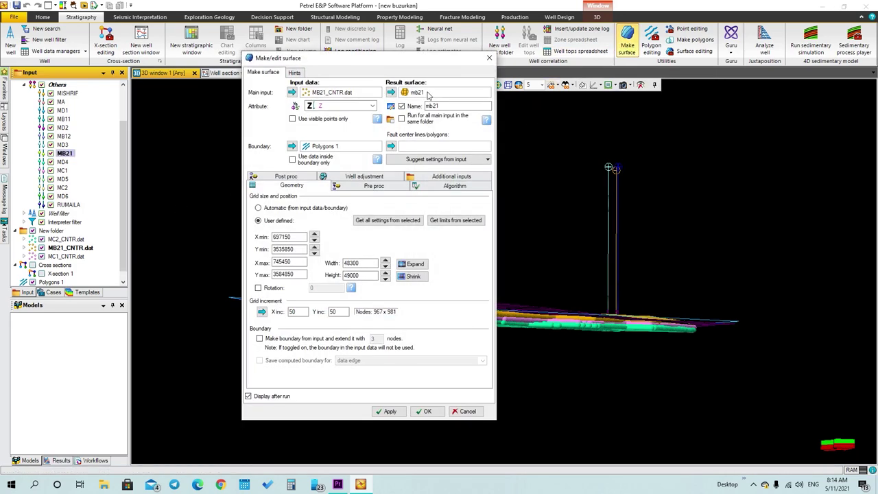
pyautogui.click(426, 93)
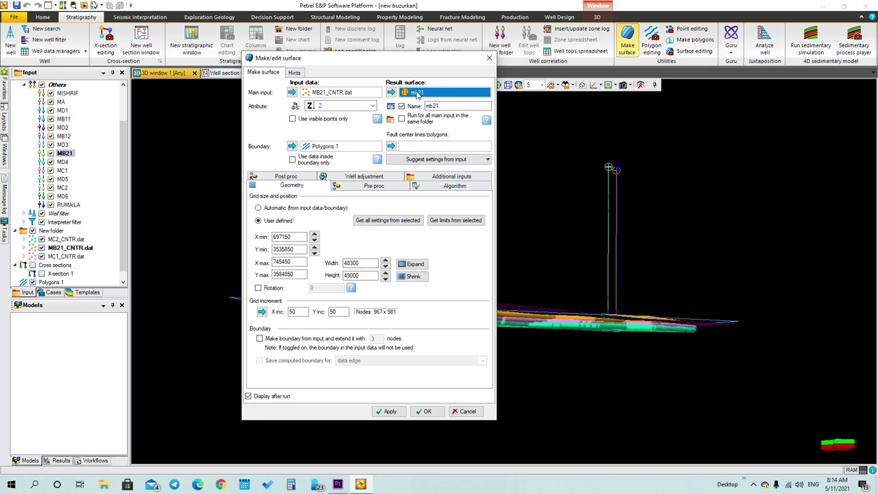
pyautogui.rightClick(417, 94)
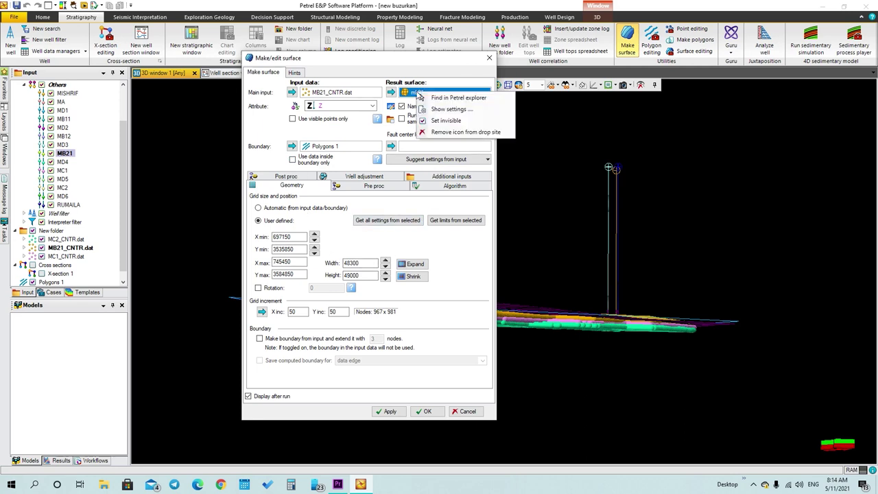
pyautogui.click(441, 132)
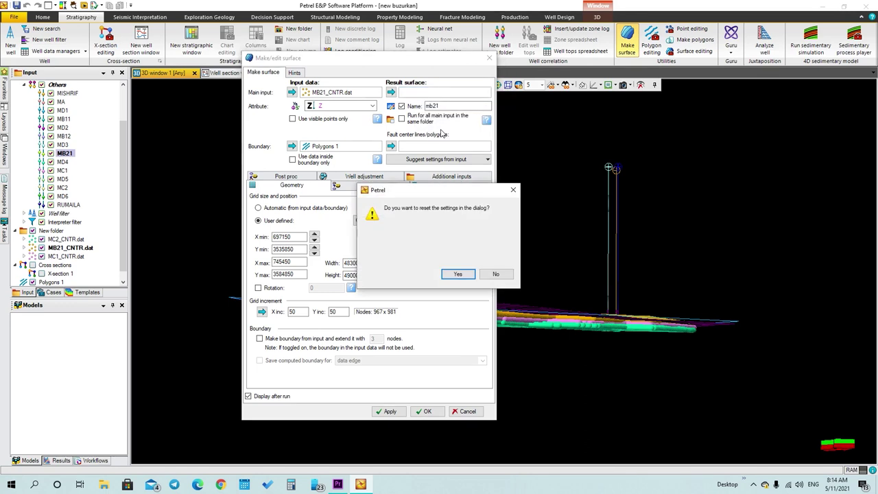
pyautogui.click(452, 272)
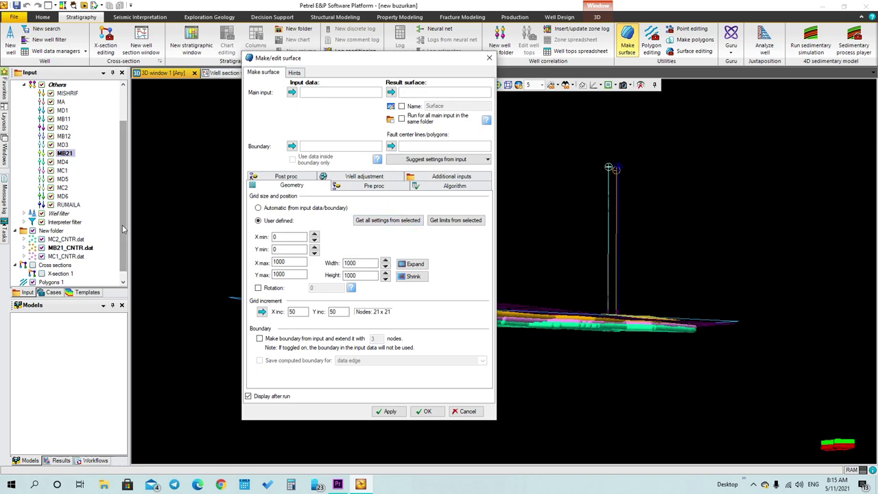
# Assign MC1_CNTR.dat as the new surface's main input and Polygons 1 as its boundary
pyautogui.moveTo(122, 229); pyautogui.dragTo(122, 200)
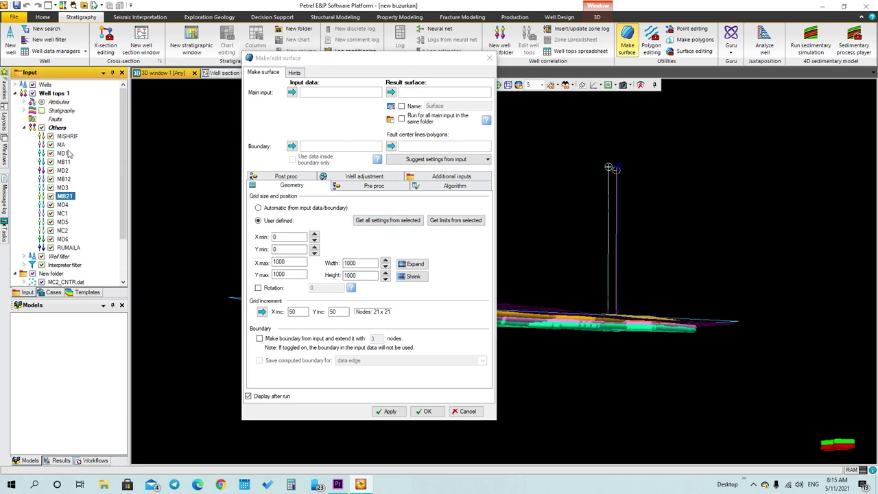
pyautogui.moveTo(122, 160); pyautogui.dragTo(121, 194)
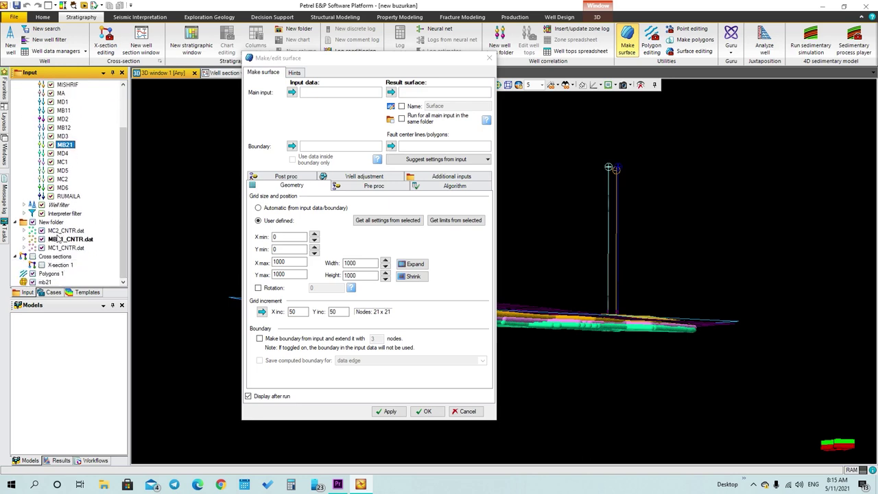
pyautogui.click(58, 248)
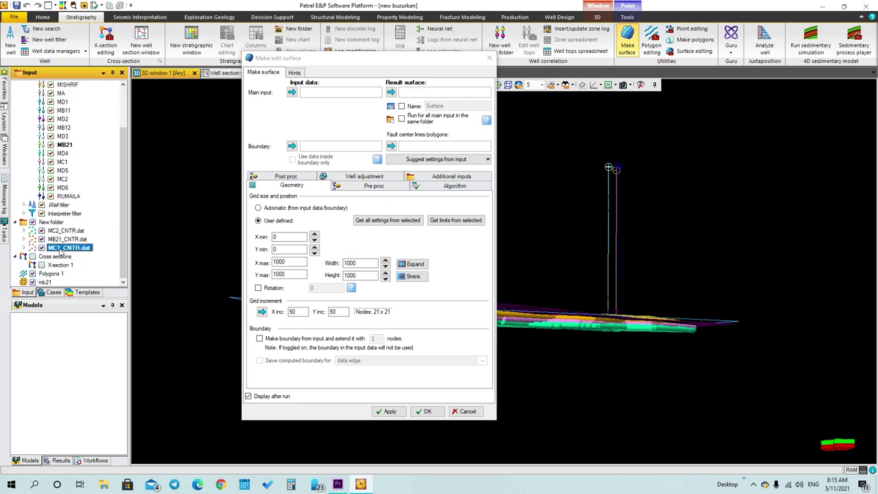
pyautogui.click(292, 93)
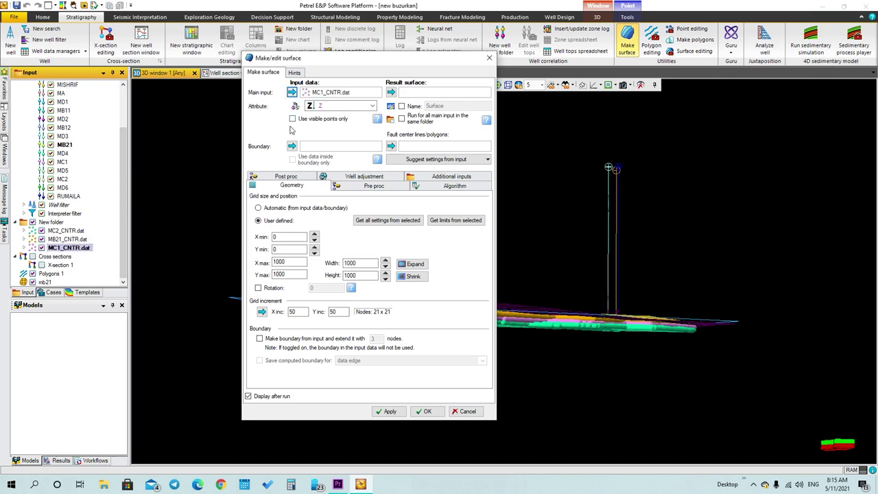
pyautogui.click(52, 274)
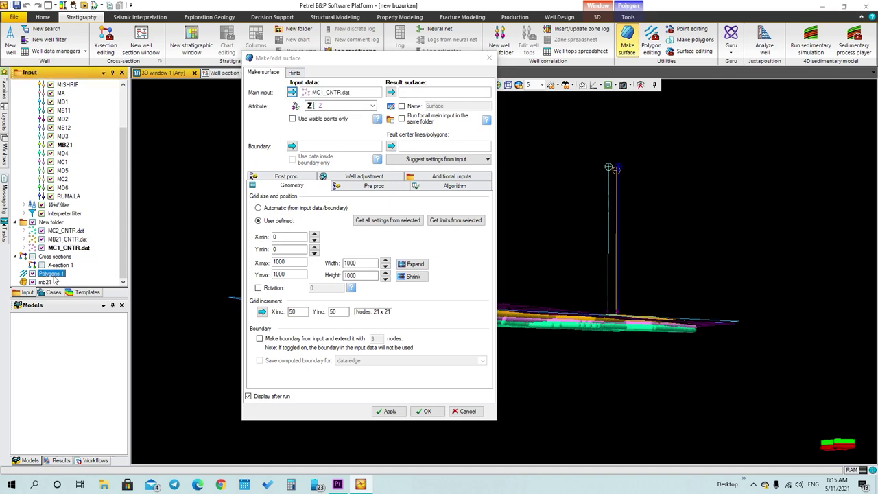
pyautogui.click(292, 147)
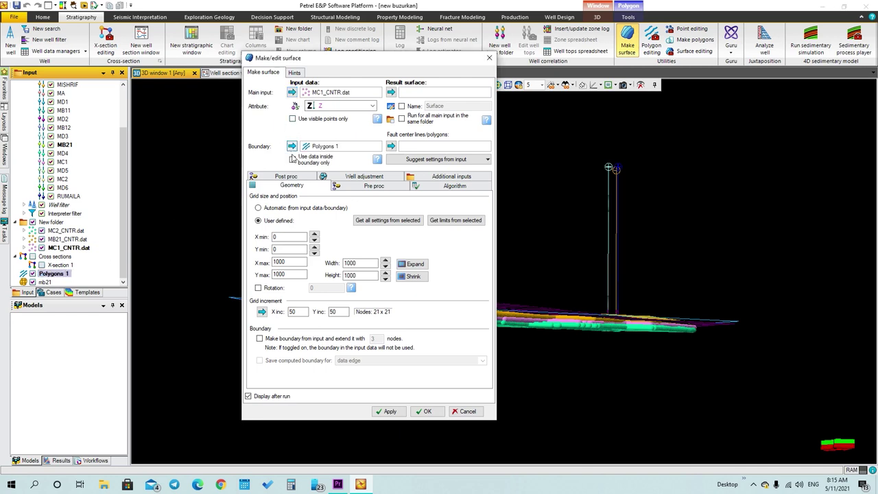
# Take the grid limits from Polygons 1 and name the result surface mc1
pyautogui.click(57, 276)
pyautogui.click(431, 225)
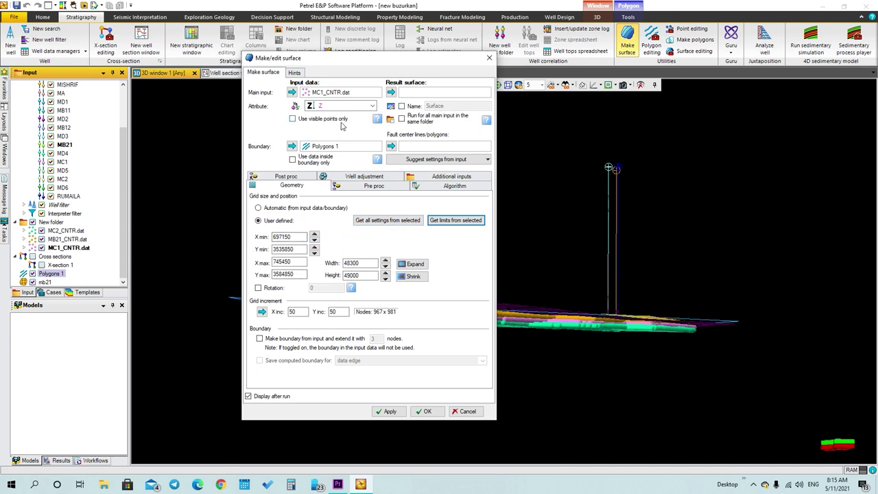
pyautogui.click(402, 106)
pyautogui.doubleClick(427, 108)
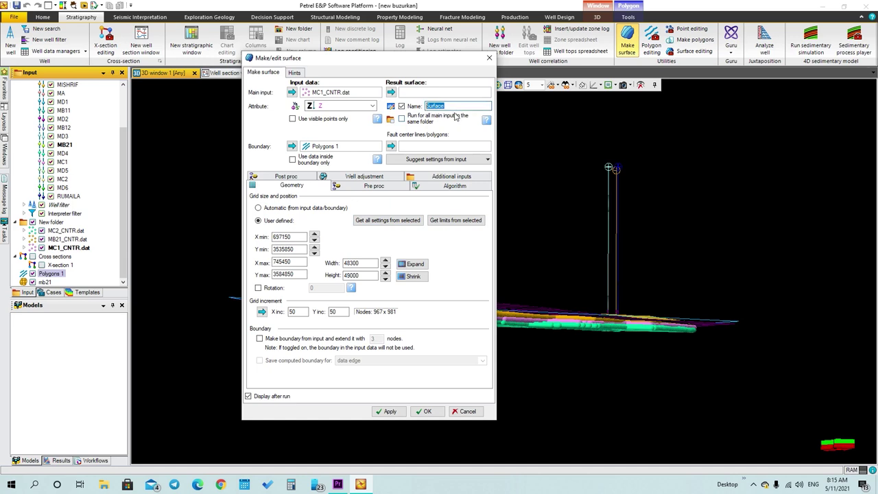
pyautogui.write('m')
# Assign the MC1 well top from Well tops 1 for well adjustment and generate the mc1 surface
pyautogui.click(366, 179)
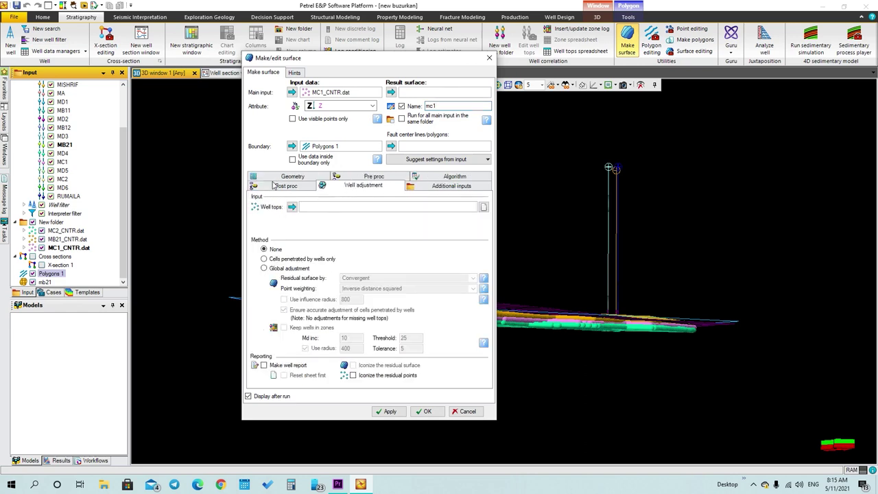
pyautogui.click(62, 161)
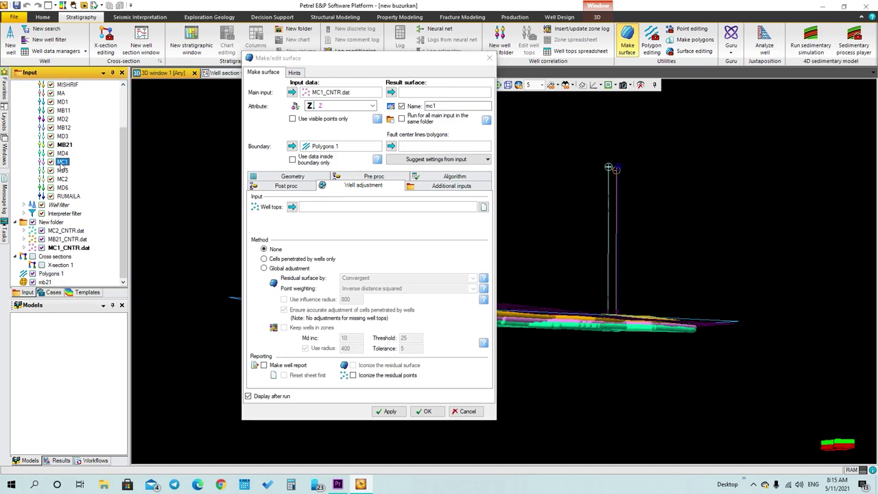
pyautogui.click(292, 207)
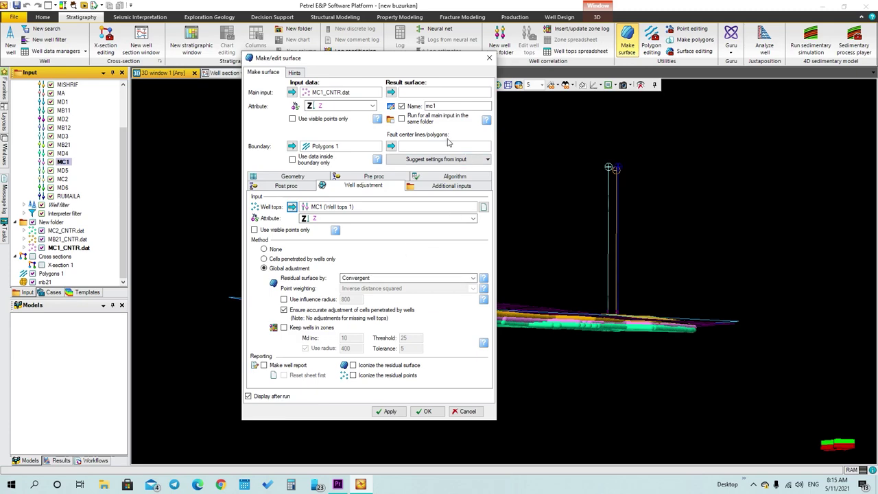
pyautogui.click(391, 413)
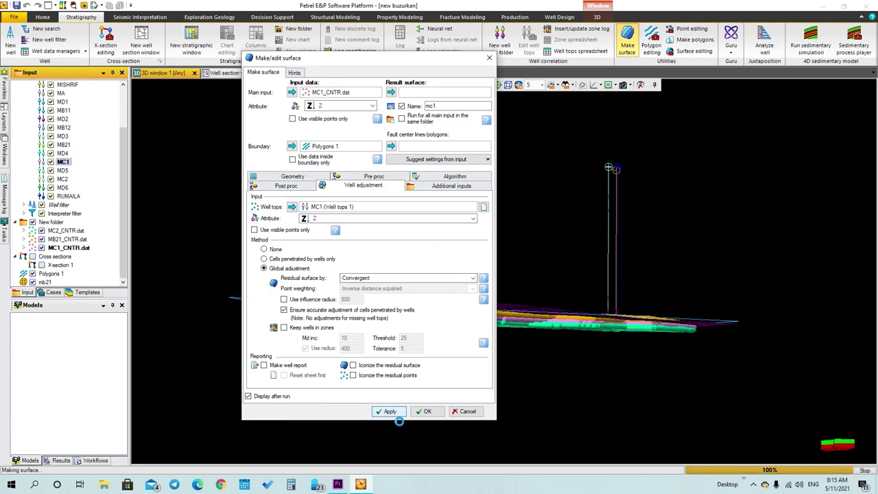
pyautogui.moveTo(556, 372); pyautogui.dragTo(541, 417)
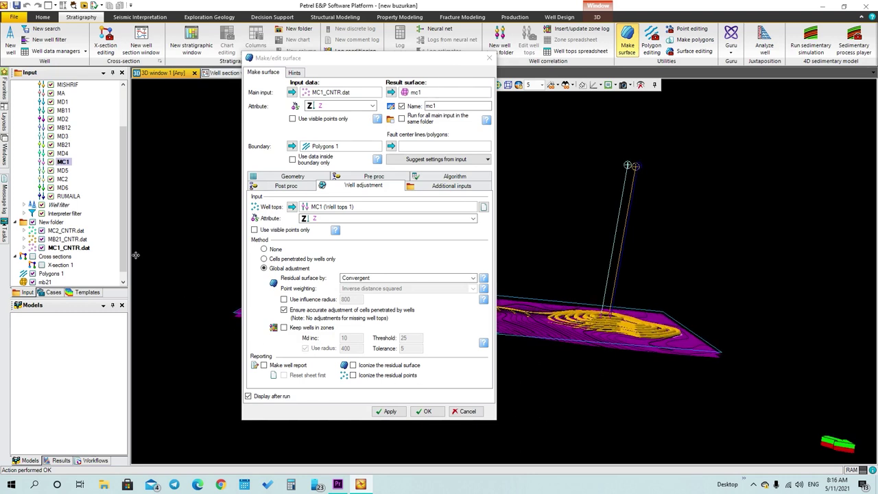
# Remove mc1 as the result surface and reset the surface settings for another surface
pyautogui.scroll(-2, 126, 250)
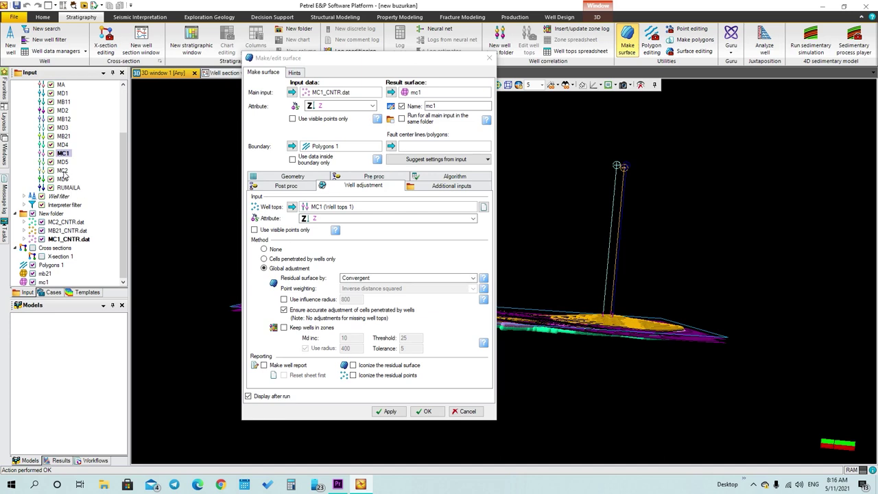
pyautogui.click(418, 93)
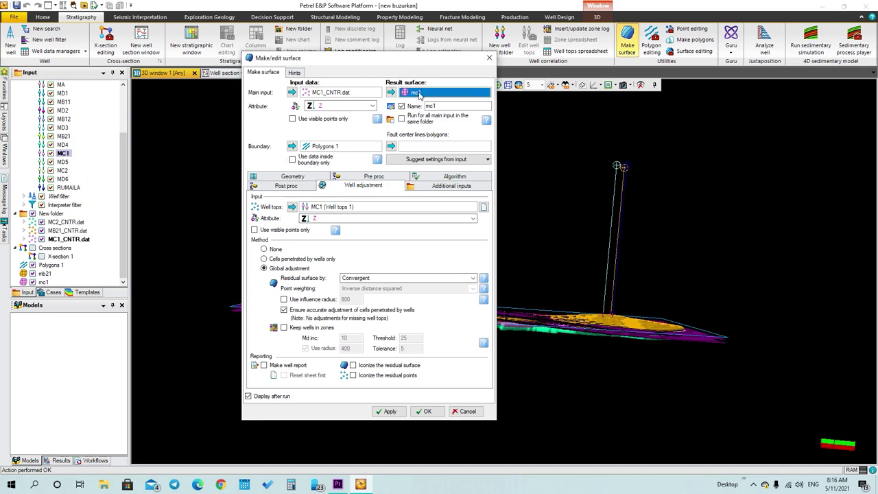
pyautogui.rightClick(418, 94)
pyautogui.click(439, 131)
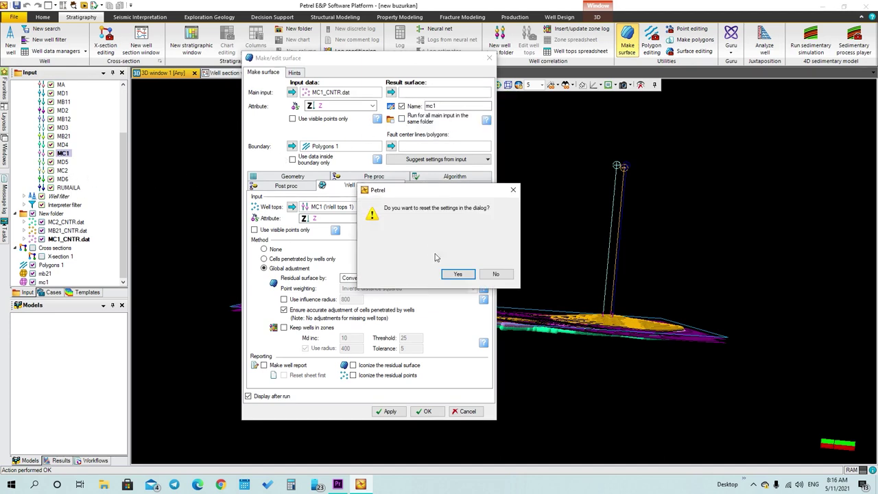
pyautogui.click(454, 273)
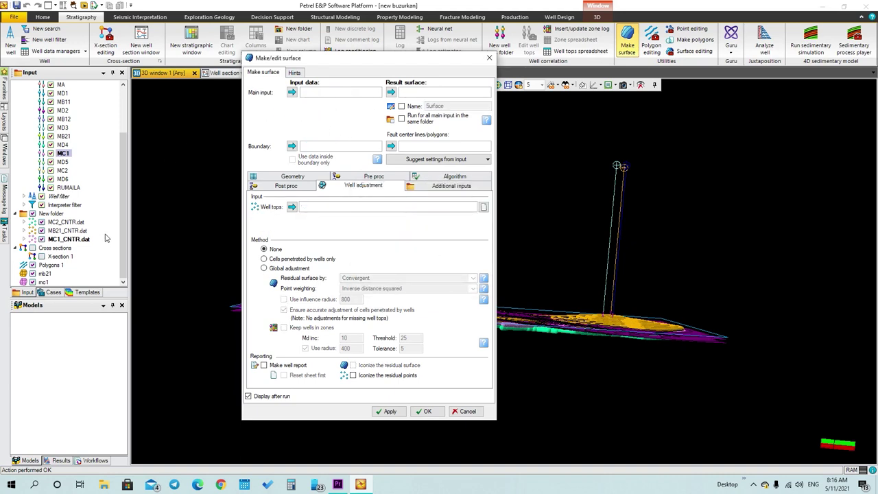
# Assign MC2_CNTR.dat as the surface's main input and name the result surface mc2
pyautogui.moveTo(123, 168); pyautogui.dragTo(123, 124)
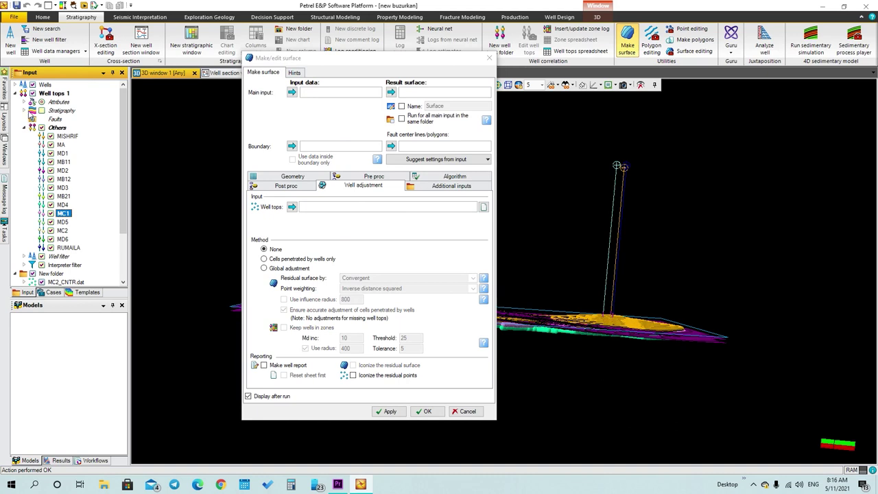
pyautogui.click(16, 94)
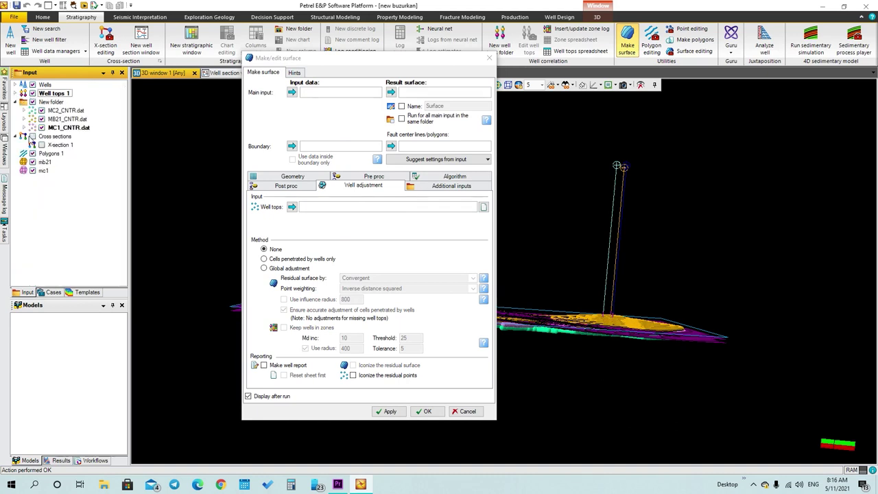
pyautogui.click(69, 110)
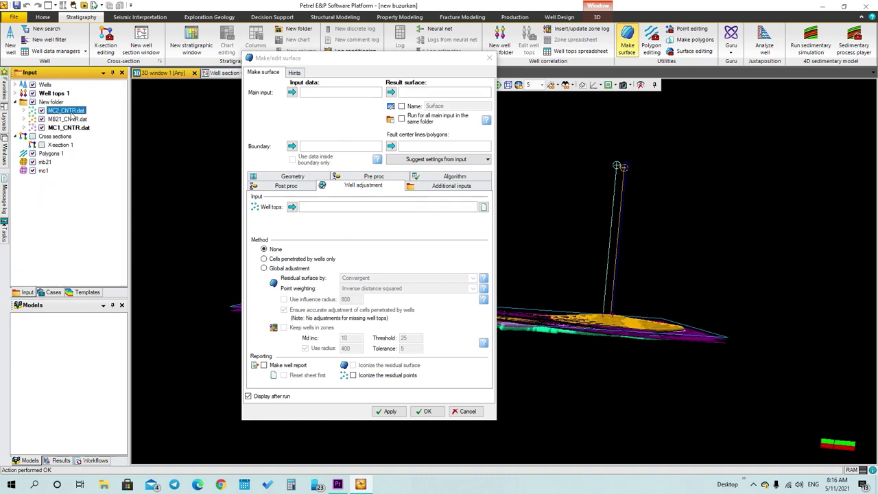
pyautogui.click(293, 92)
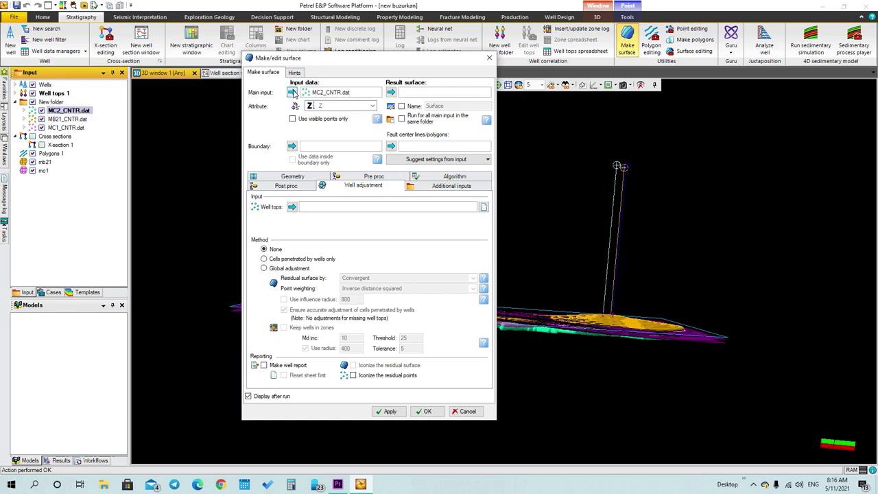
pyautogui.click(401, 106)
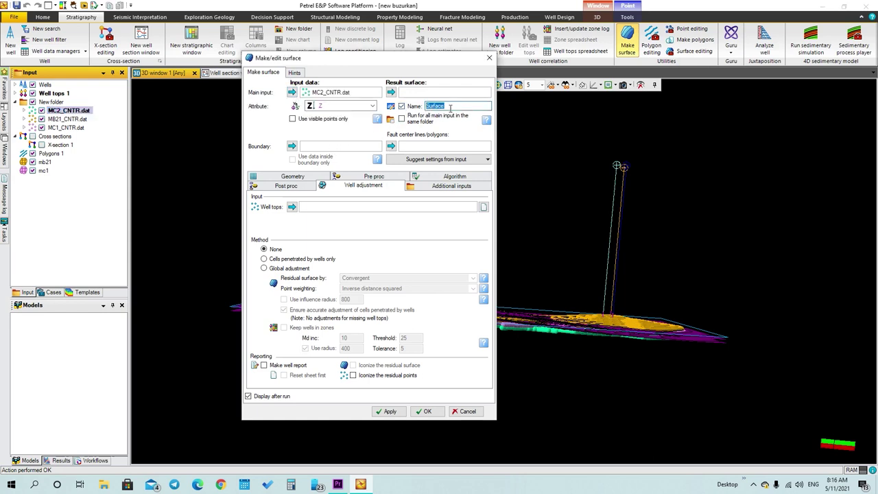
pyautogui.write('mc2')
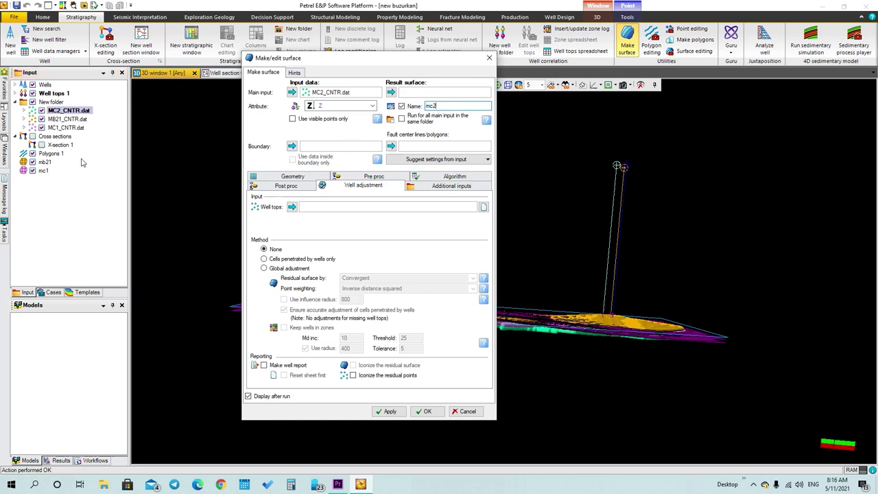
# Assign Polygons 1 as the mc2 surface's boundary and the MC2 well top from Well tops 1 as its well adjustment input
pyautogui.click(46, 154)
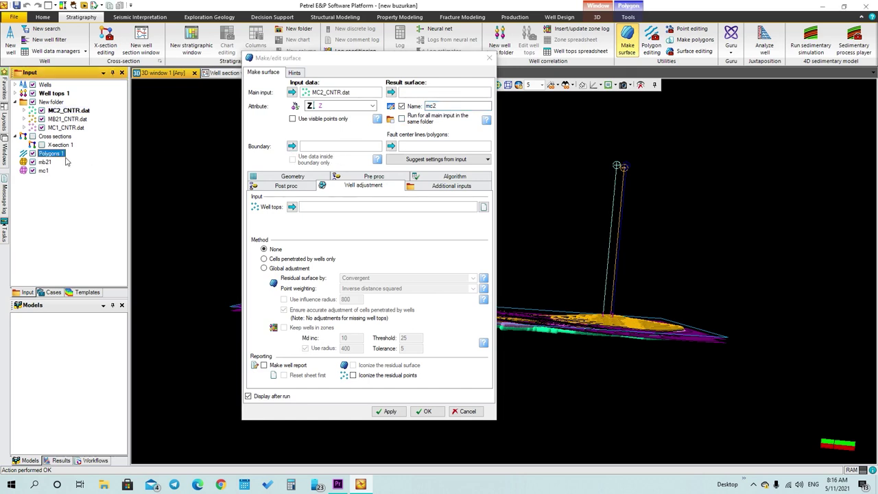
pyautogui.click(291, 147)
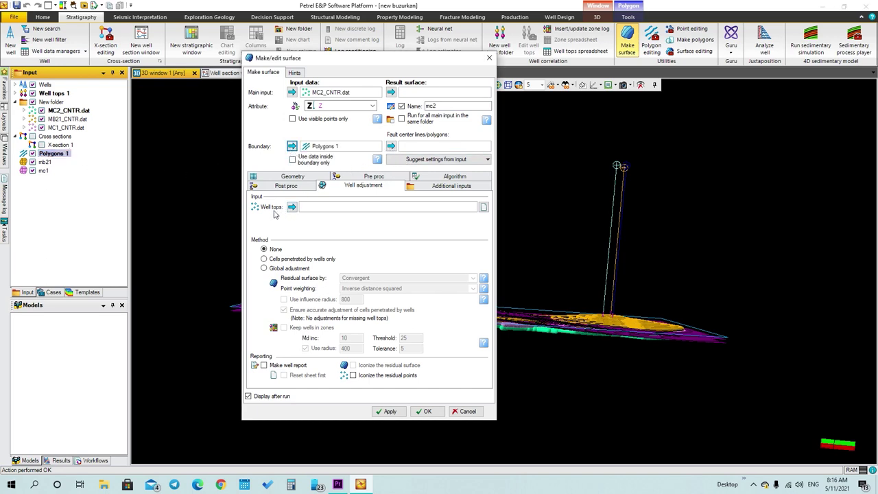
pyautogui.click(15, 94)
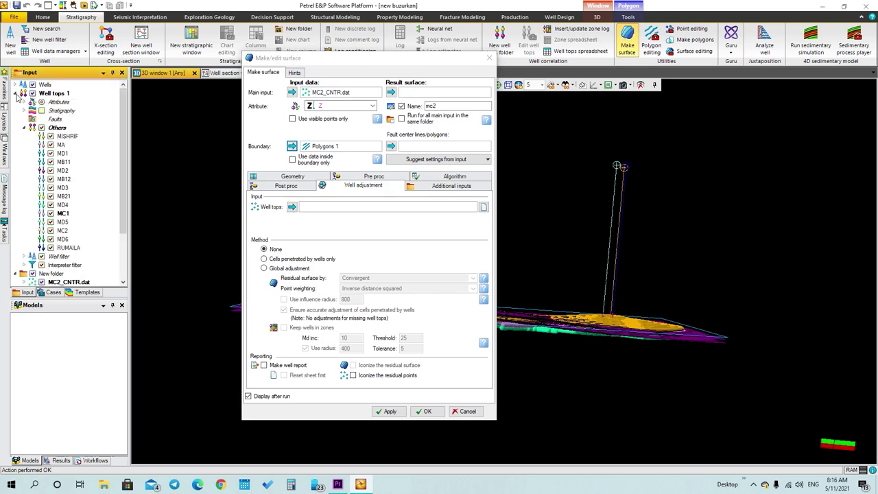
pyautogui.click(63, 231)
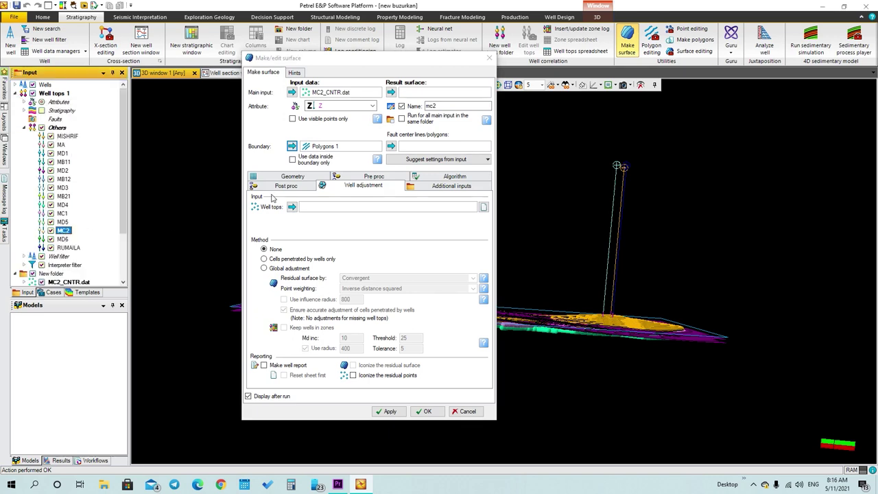
pyautogui.click(292, 207)
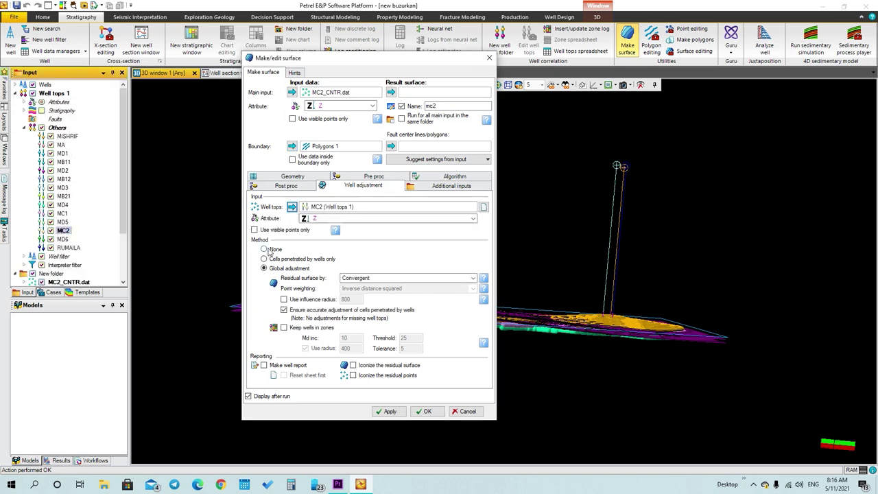
# Take the mc2 surface's grid limits from Polygons 1 and generate the mc2 surface
pyautogui.click(295, 186)
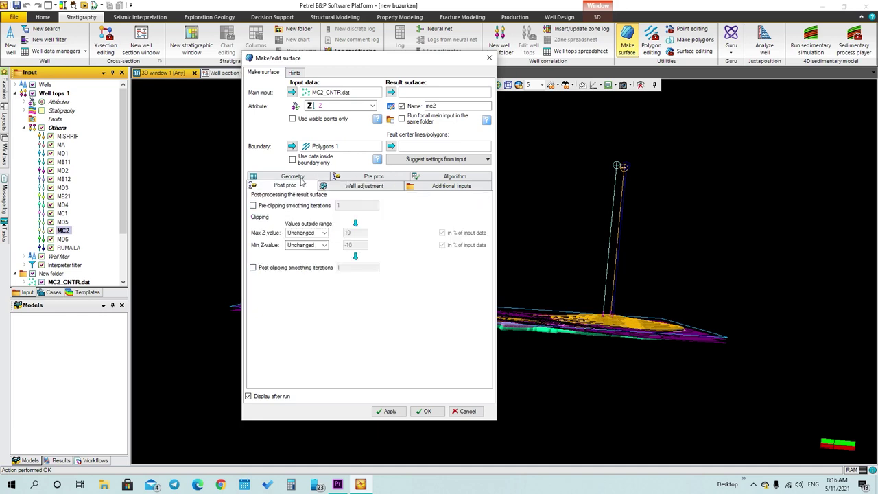
pyautogui.click(299, 177)
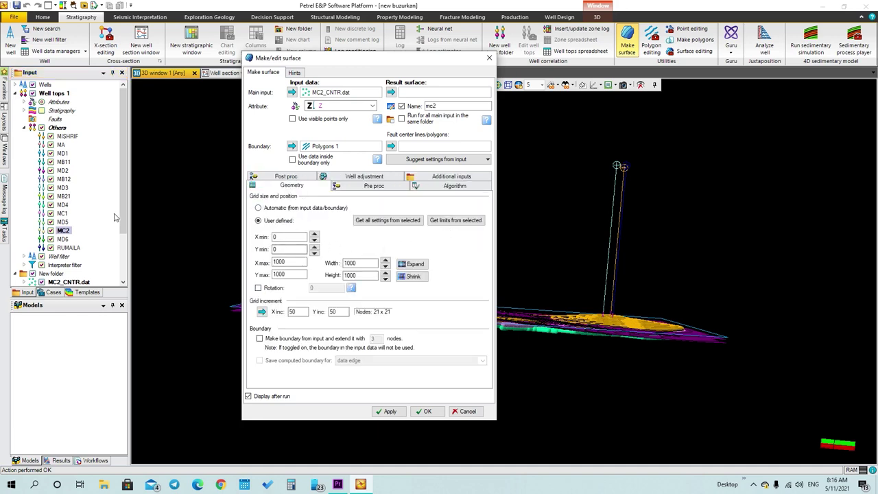
pyautogui.scroll(-3, 110, 240)
pyautogui.click(62, 266)
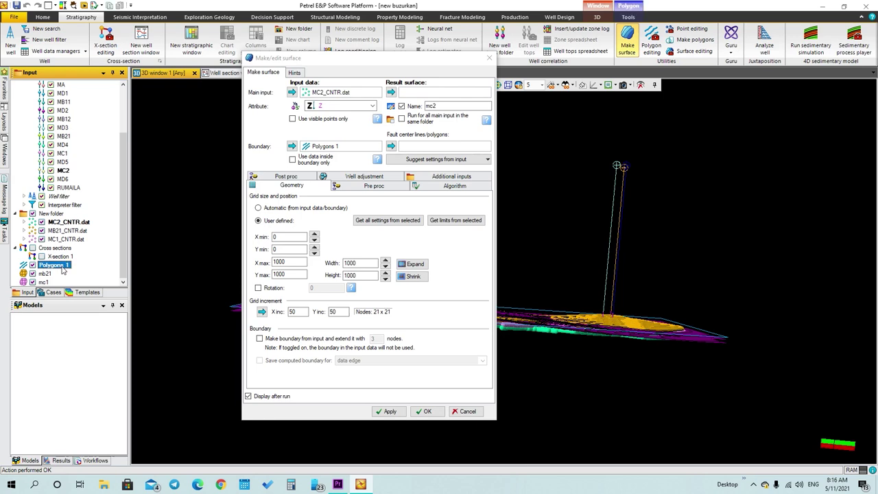
pyautogui.click(452, 221)
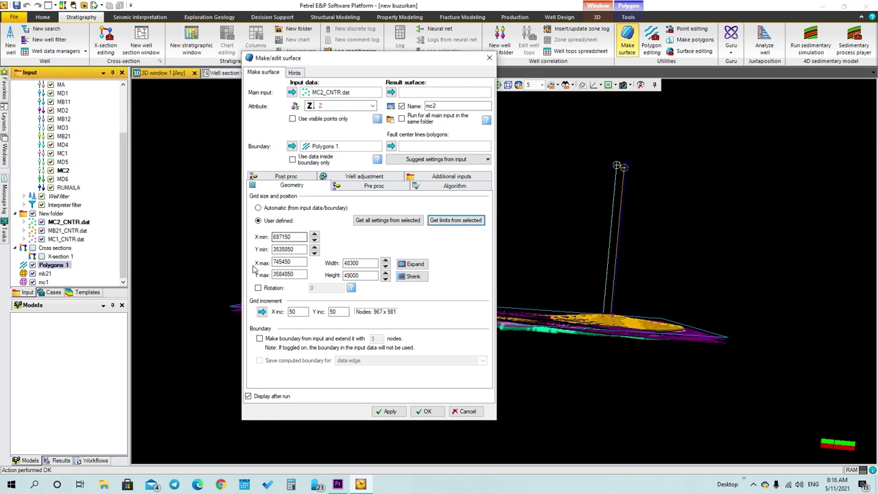
pyautogui.click(389, 411)
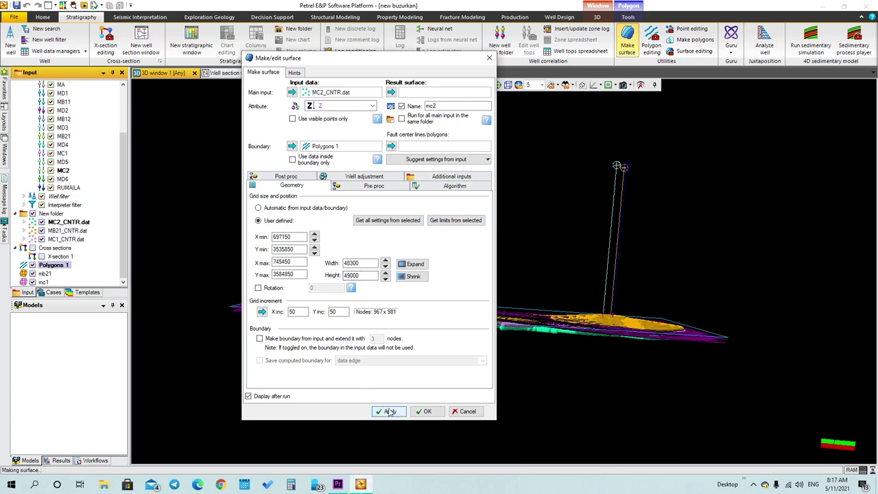
pyautogui.moveTo(642, 361); pyautogui.dragTo(602, 334)
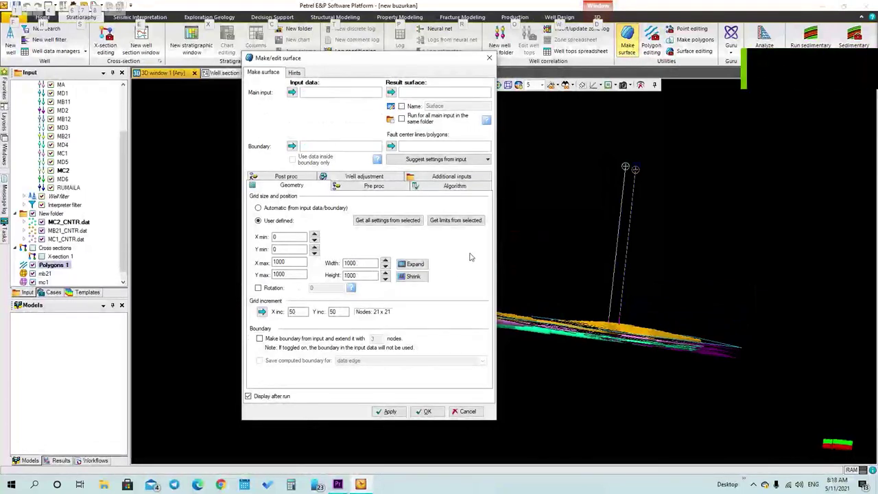
pyautogui.press('super+alt+r')
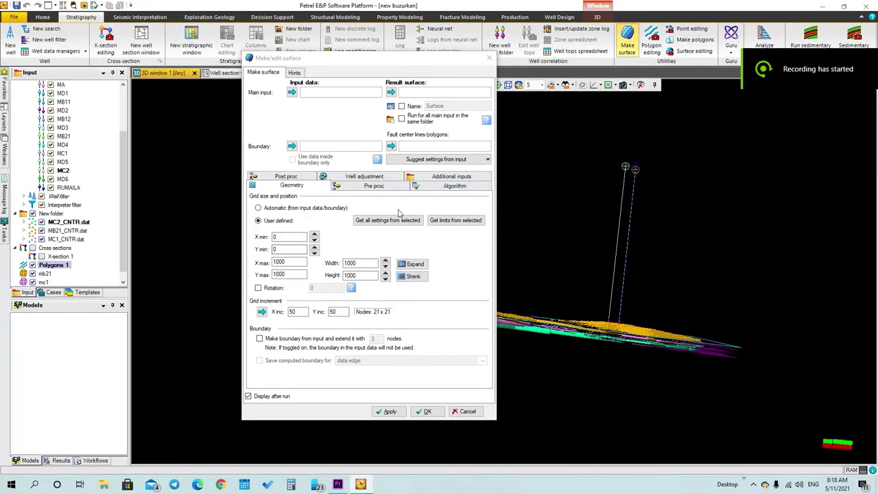
pyautogui.moveTo(567, 333)
pyautogui.mouseDown()
pyautogui.moveTo(578, 267)
pyautogui.moveTo(570, 335)
pyautogui.mouseUp()
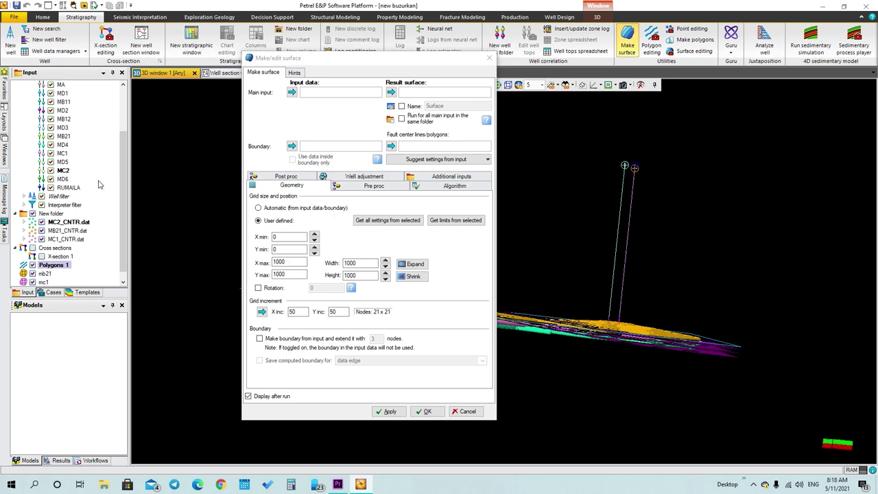
# Assign the RUMAILA well top from Well tops 1 as the new surface's main input and name the result surface rumaila
pyautogui.scroll(2, 62, 162)
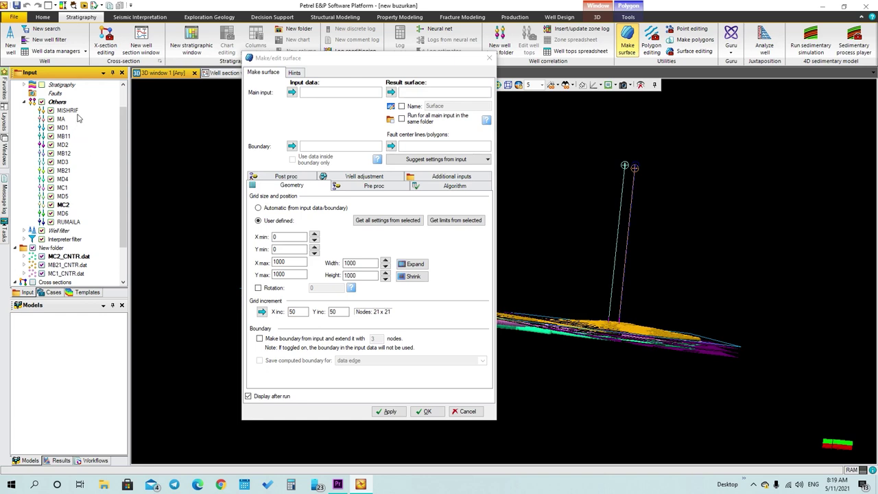
pyautogui.click(67, 223)
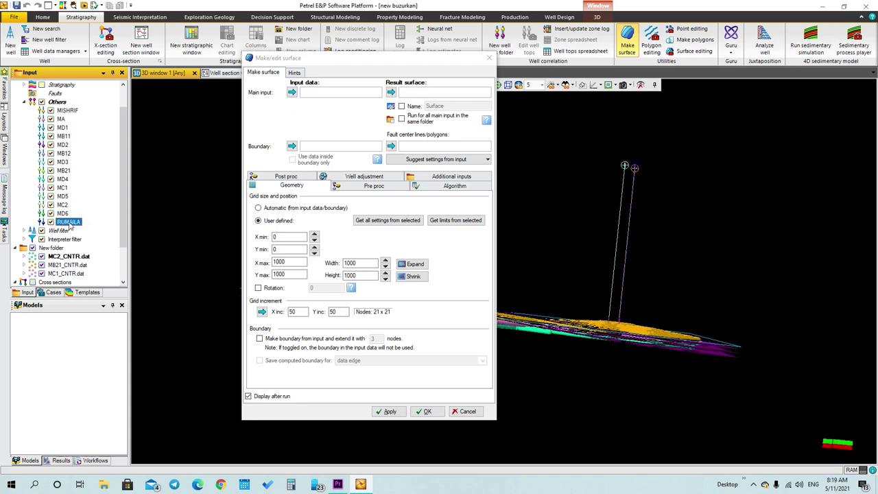
pyautogui.click(291, 97)
pyautogui.click(291, 94)
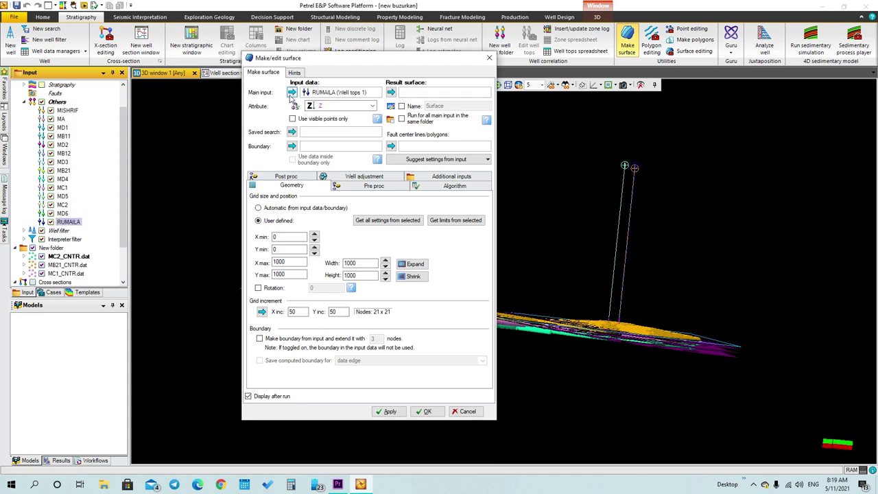
pyautogui.click(402, 107)
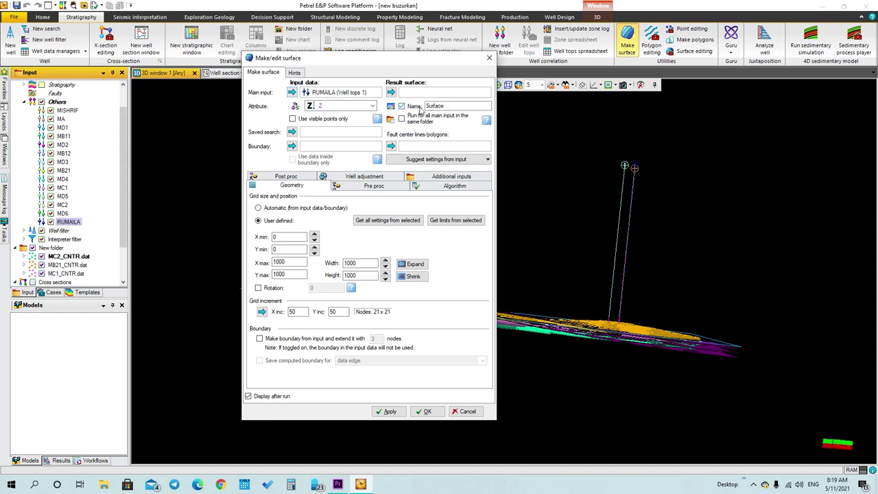
pyautogui.doubleClick(446, 108)
pyautogui.write('rumaila')
# Assign Polygons 1 as the rumaila surface's boundary and take the grid limits from it
pyautogui.moveTo(120, 233); pyautogui.dragTo(126, 265)
pyautogui.click(60, 257)
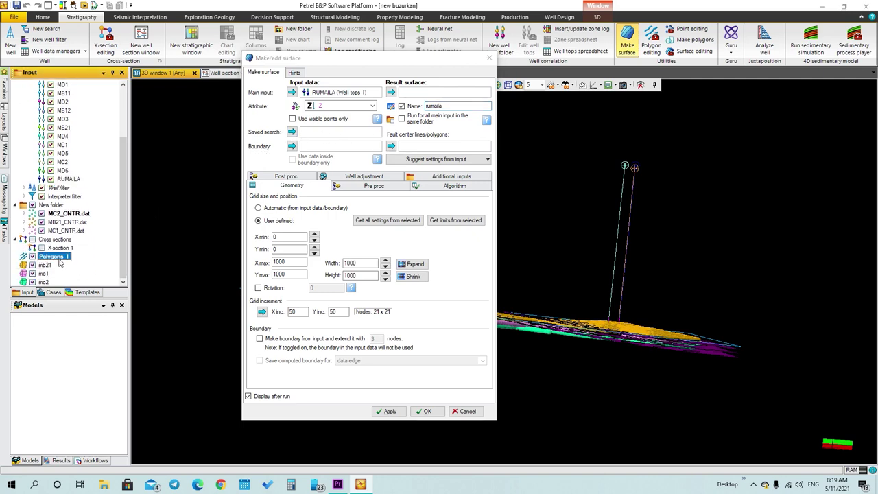
pyautogui.click(293, 146)
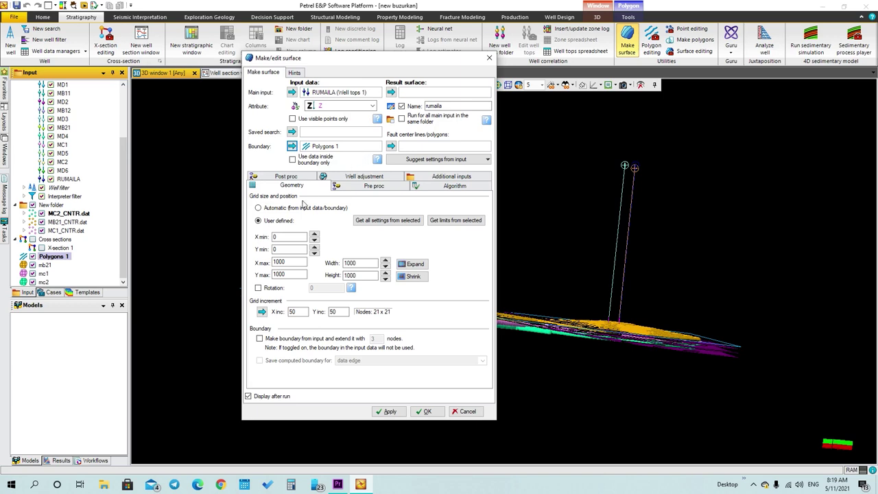
pyautogui.click(450, 221)
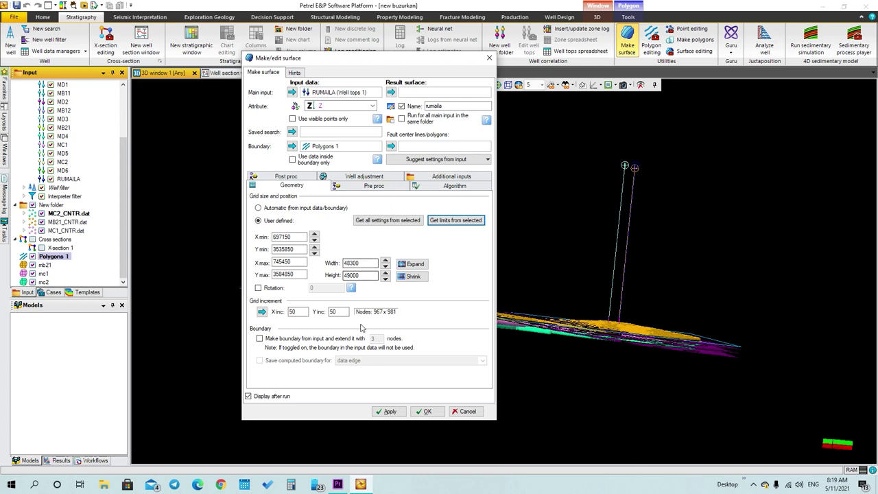
pyautogui.click(365, 187)
pyautogui.click(364, 178)
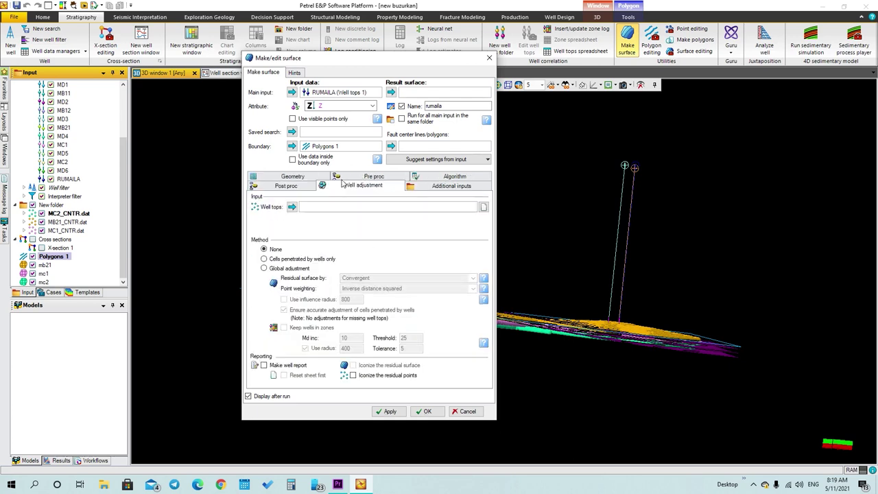
pyautogui.click(286, 186)
pyautogui.click(297, 178)
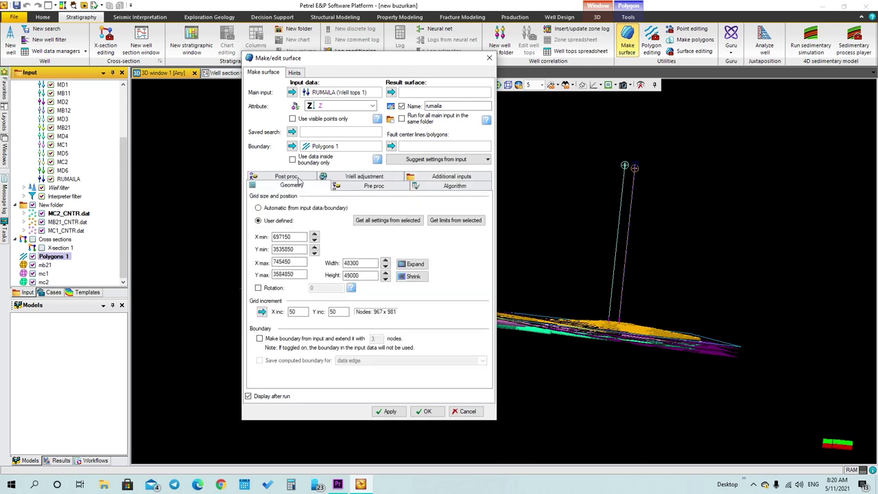
pyautogui.click(370, 186)
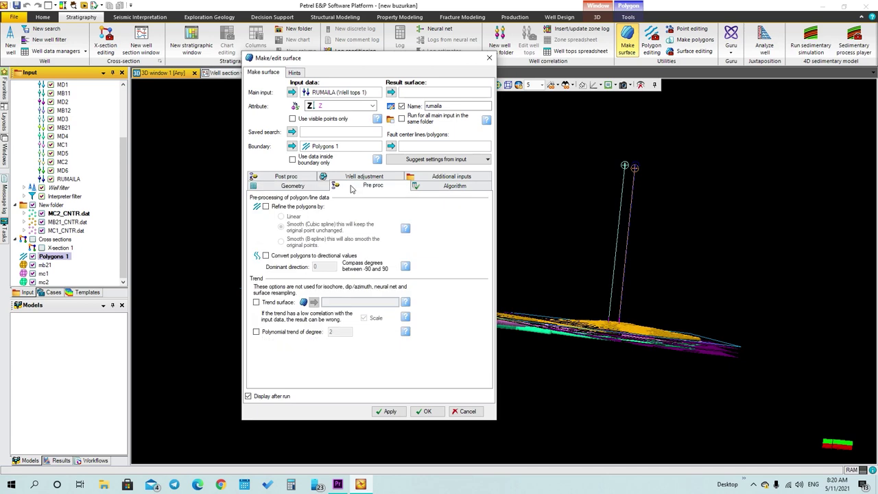
pyautogui.click(361, 178)
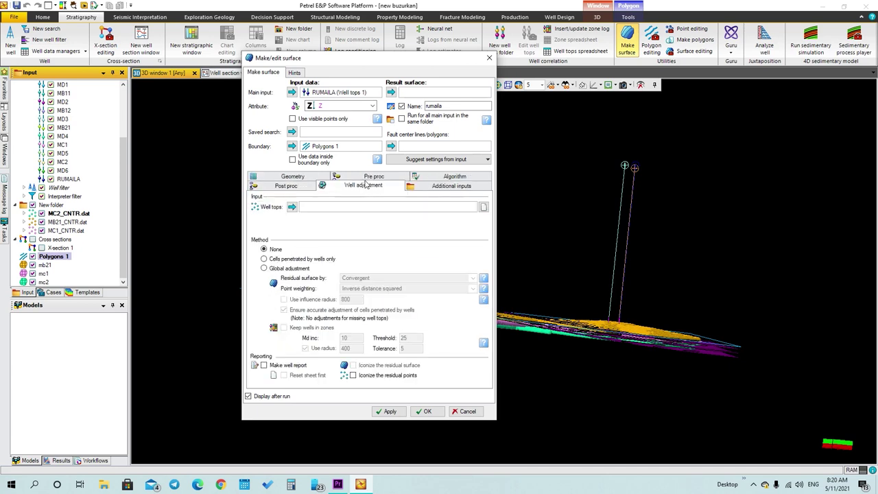
# Use the mc2 surface as the trend surface in pre-processing and generate the rumaila surface
pyautogui.click(368, 179)
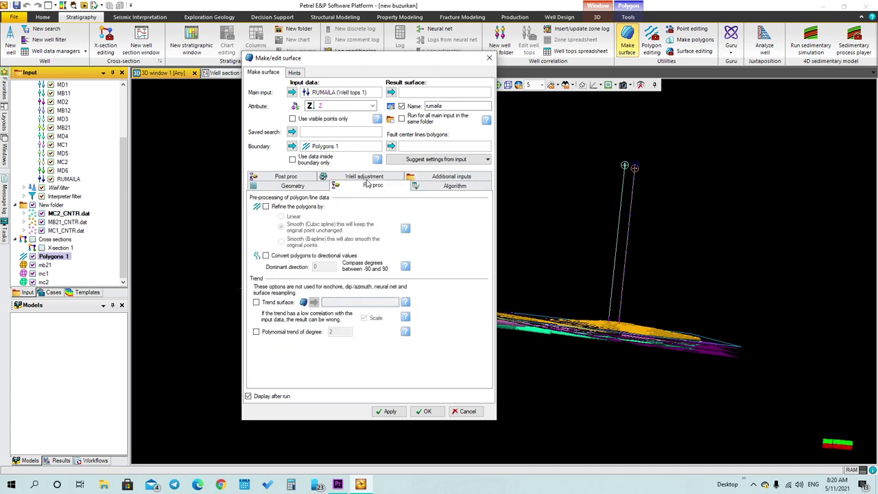
pyautogui.click(256, 302)
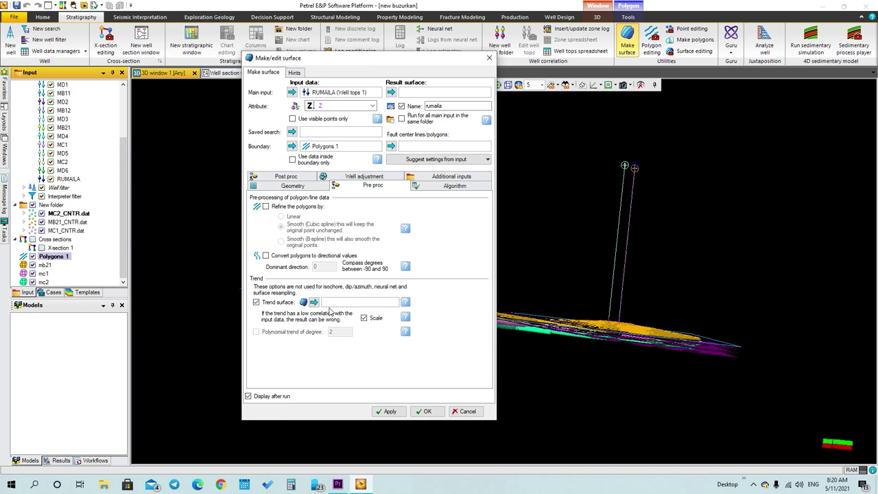
pyautogui.click(124, 235)
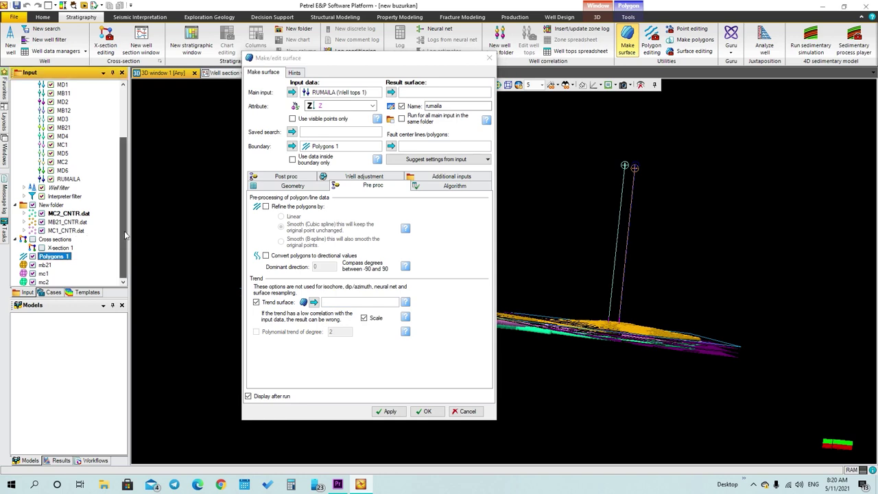
pyautogui.click(50, 282)
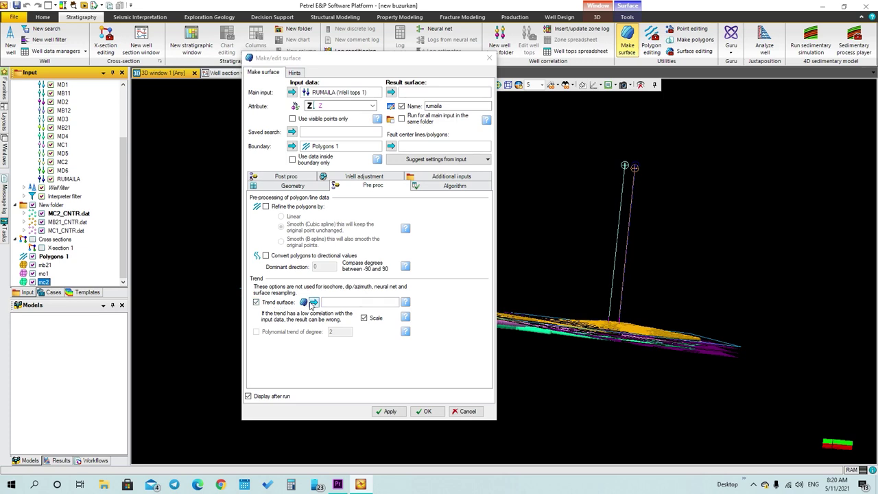
pyautogui.click(313, 303)
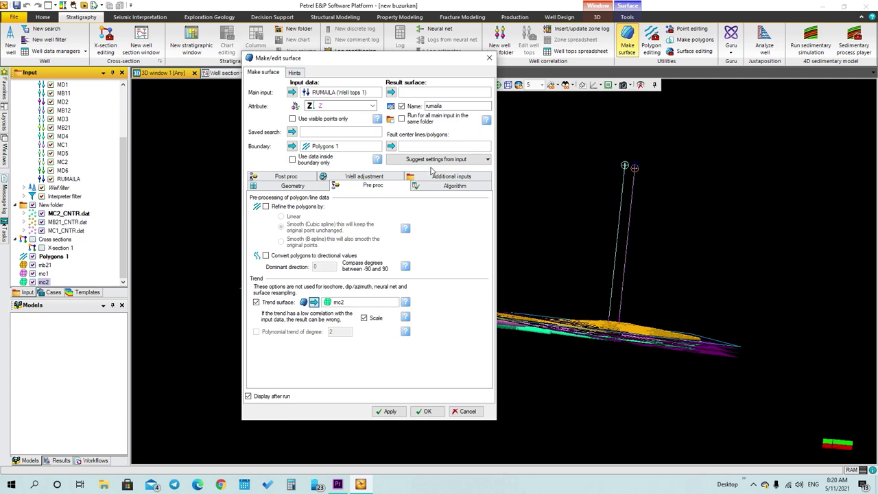
pyautogui.click(386, 411)
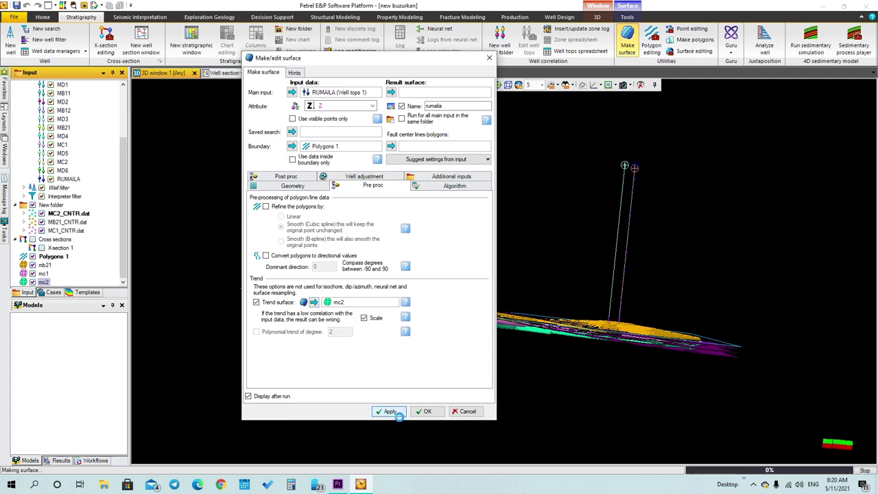
pyautogui.moveTo(570, 371)
pyautogui.mouseDown()
pyautogui.moveTo(581, 315)
pyautogui.moveTo(576, 266)
pyautogui.moveTo(584, 378)
pyautogui.mouseUp()
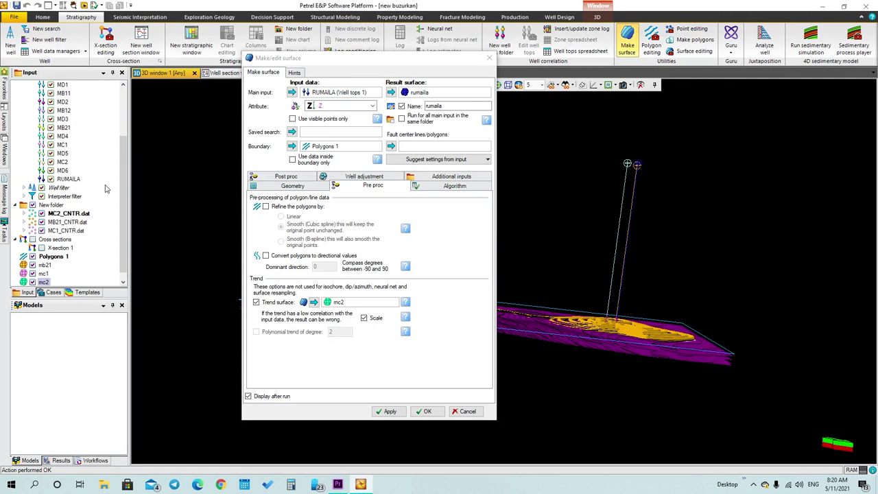
# Remove rumaila as the result surface and reset the surface settings
pyautogui.moveTo(122, 175); pyautogui.dragTo(121, 134)
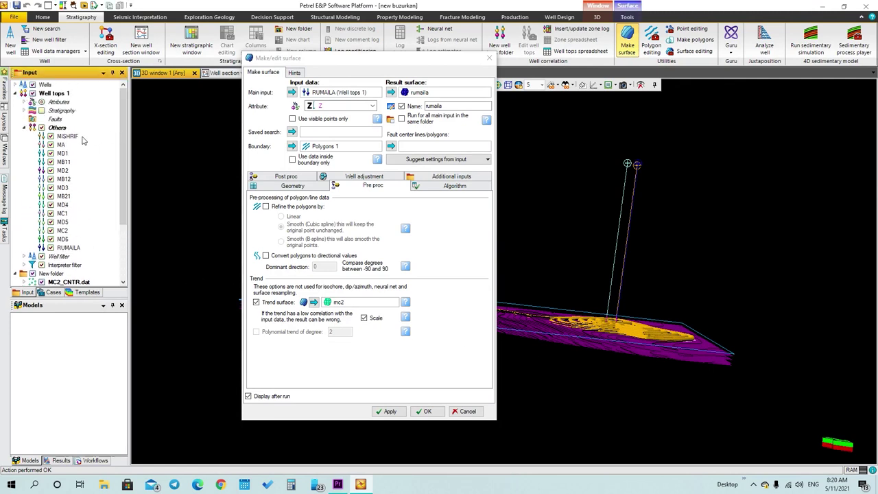
pyautogui.rightClick(427, 92)
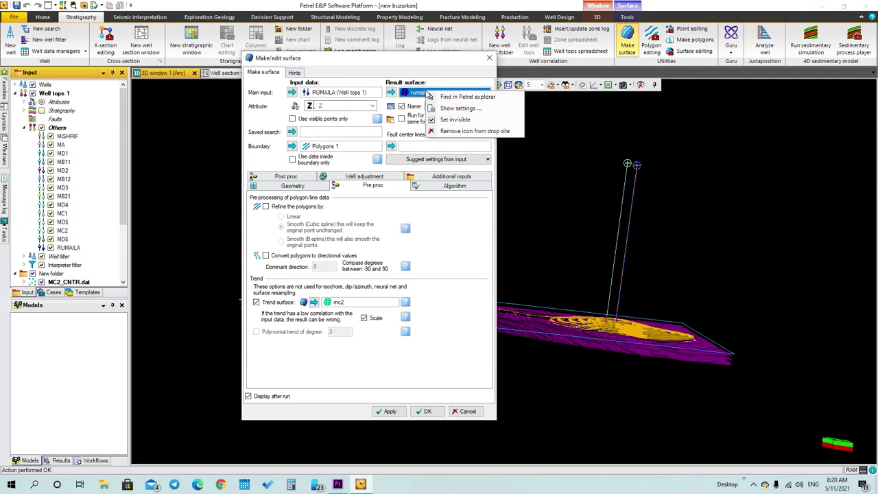
pyautogui.click(449, 135)
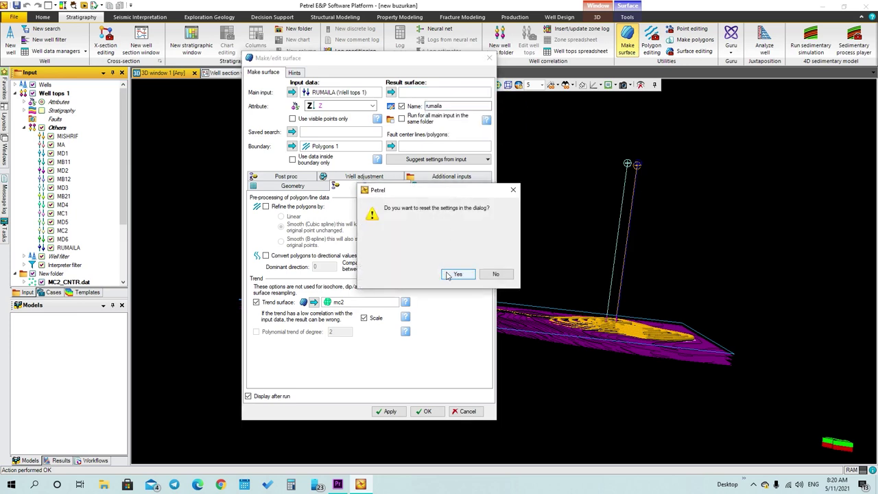
pyautogui.click(451, 274)
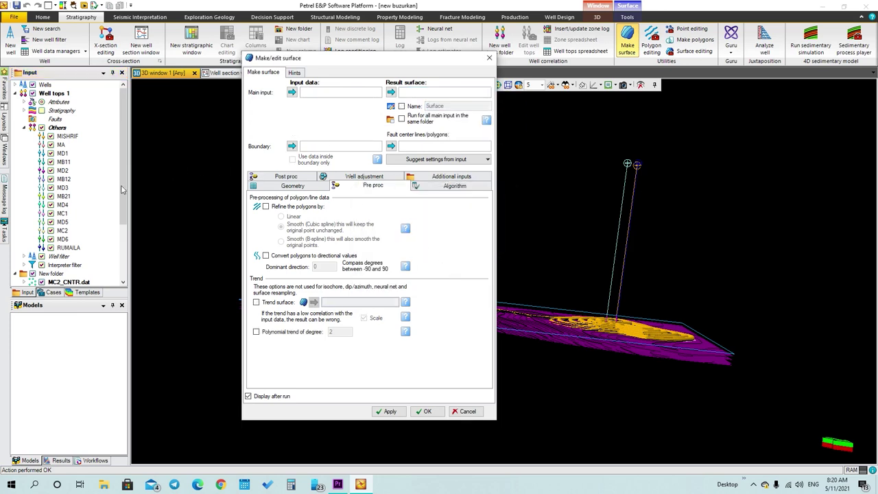
# Assign the MISHRIF well top from Well tops 1 as the new surface's main input and use the mb21 surface as its trend surface
pyautogui.click(66, 136)
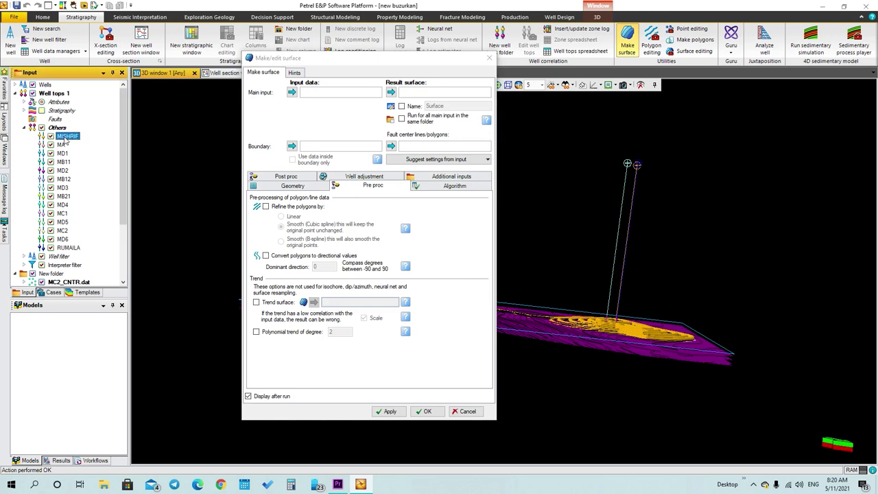
pyautogui.click(292, 92)
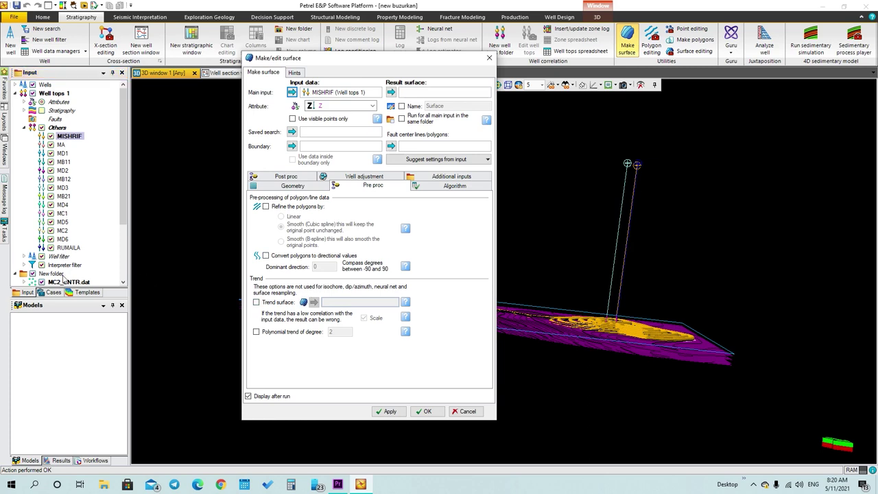
pyautogui.click(122, 254)
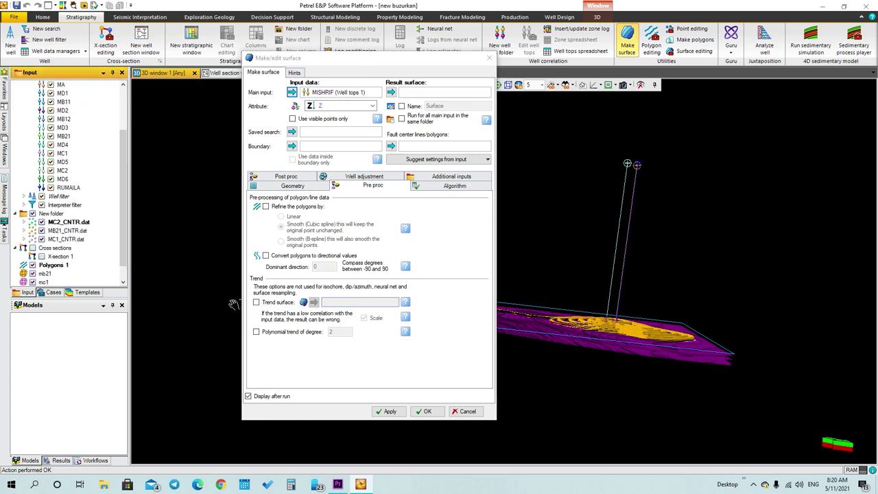
pyautogui.click(255, 303)
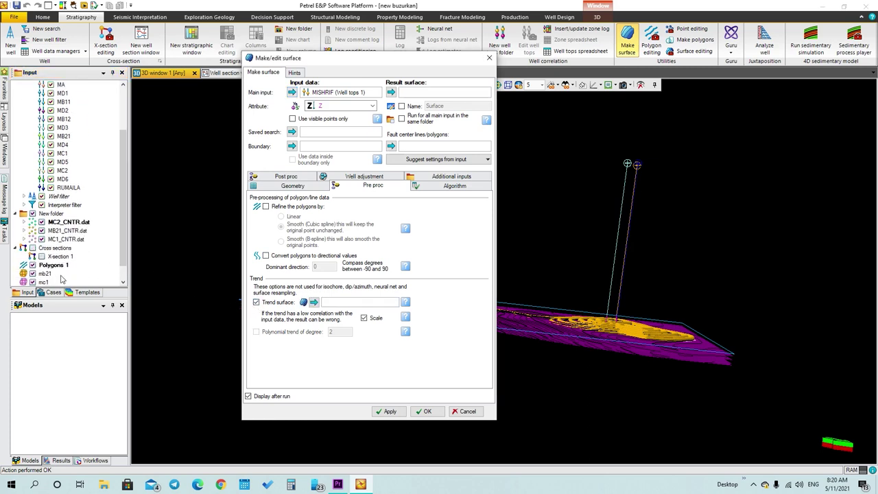
pyautogui.scroll(-1, 96, 260)
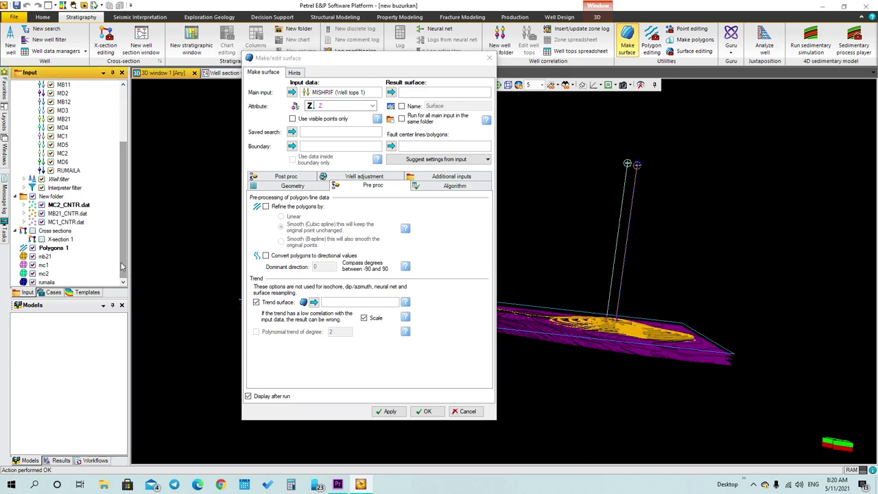
pyautogui.click(46, 257)
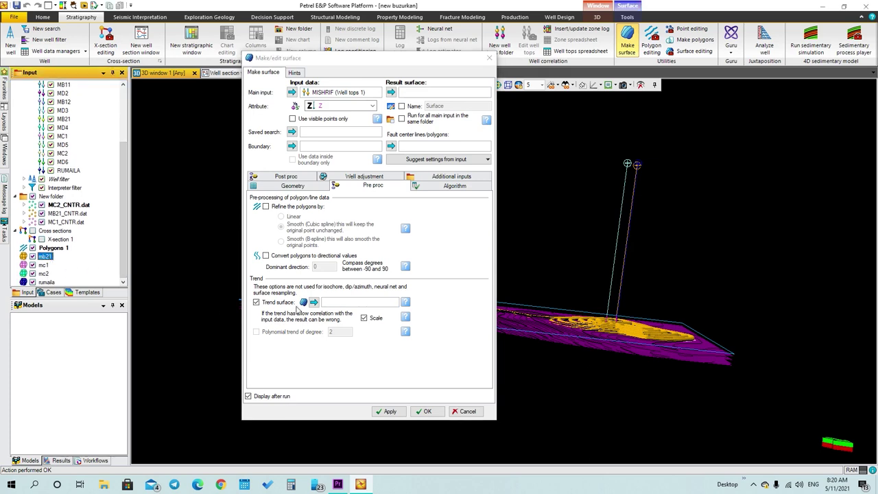
pyautogui.click(314, 303)
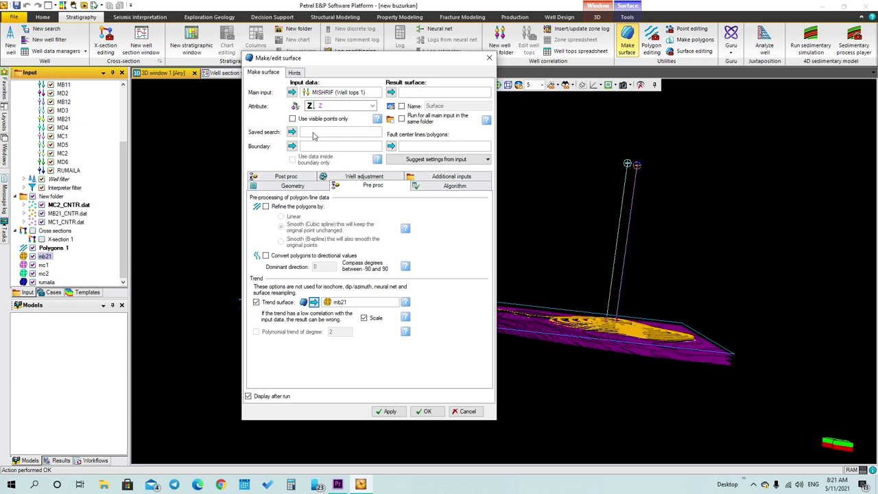
# Assign Polygons 1 as the MISHRIF surface's boundary and take the grid limits from it
pyautogui.click(55, 248)
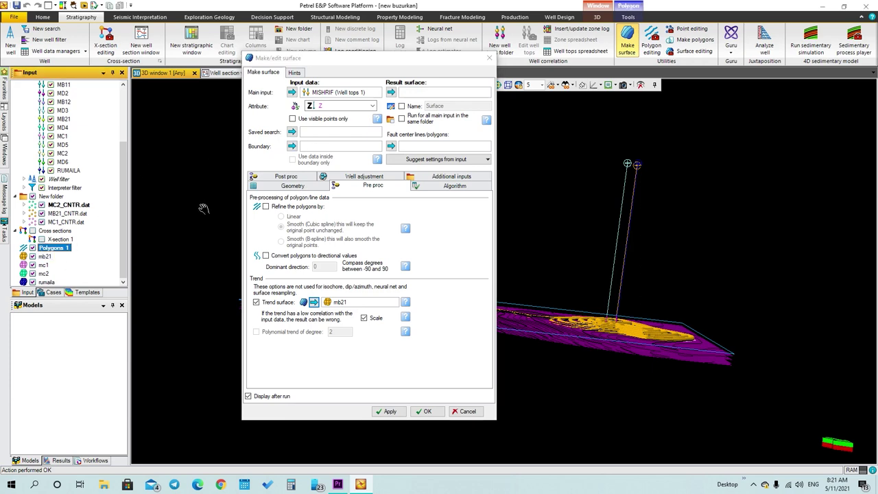
pyautogui.click(292, 146)
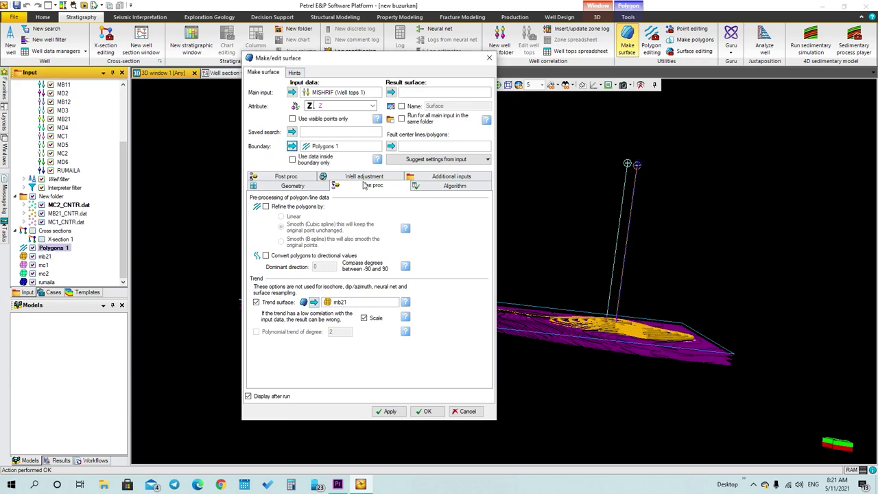
pyautogui.click(291, 186)
pyautogui.click(465, 222)
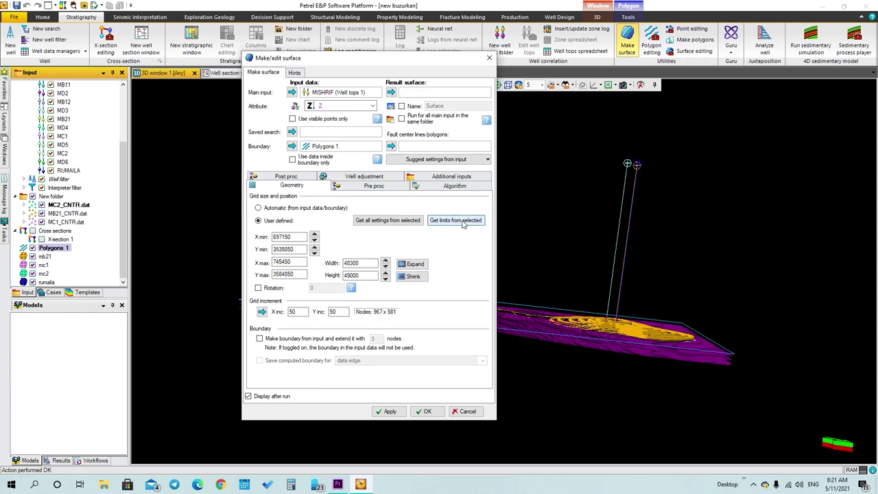
# Name the result surface top mushrif, generate it, and close the surface settings
pyautogui.click(402, 105)
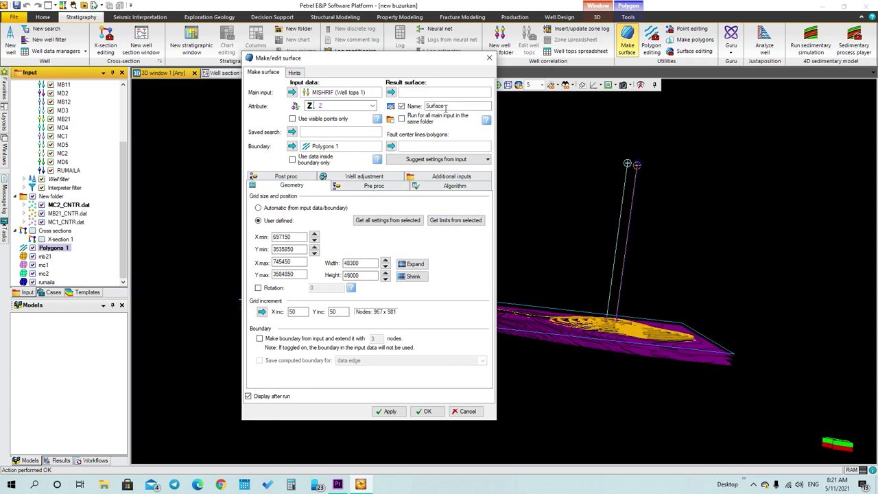
pyautogui.press('BackSpace')
pyautogui.write('top mushrif')
pyautogui.click(390, 411)
pyautogui.moveTo(573, 350); pyautogui.dragTo(571, 323)
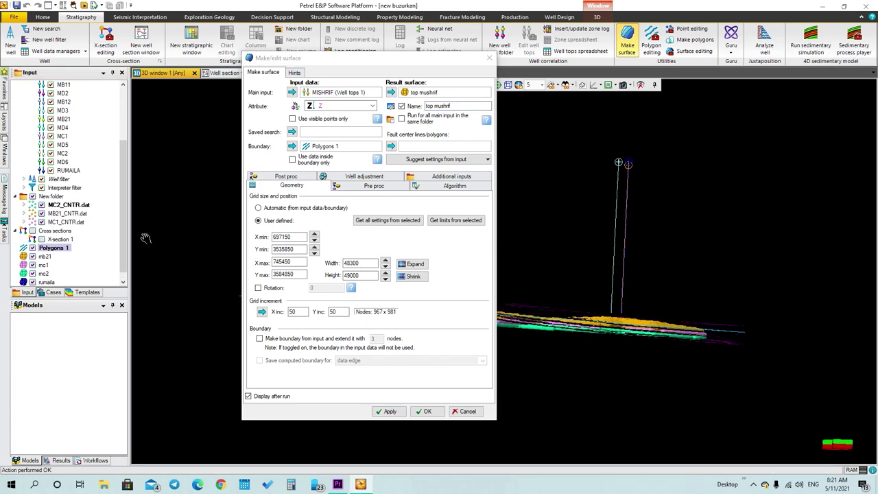
pyautogui.moveTo(126, 176); pyautogui.dragTo(126, 137)
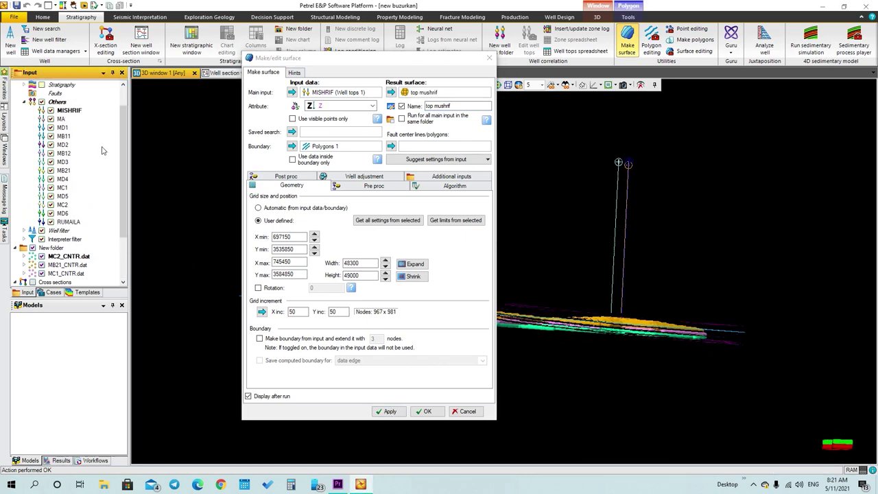
pyautogui.click(489, 57)
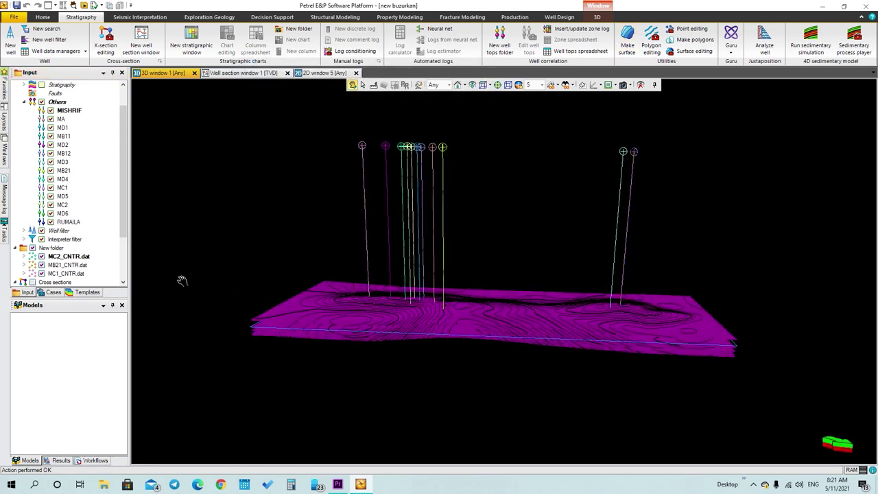
# Change the mb21 surface's global color table to Instantaneous frequency and apply it
pyautogui.moveTo(124, 230); pyautogui.dragTo(122, 268)
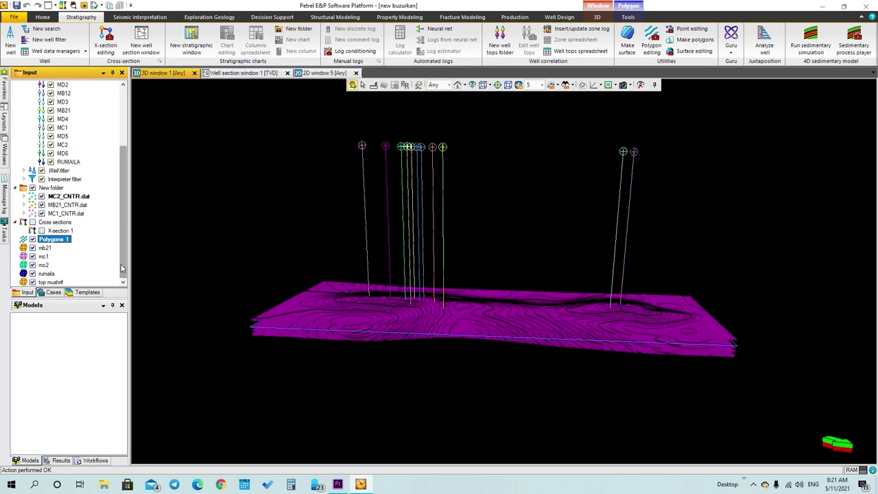
pyautogui.rightClick(44, 248)
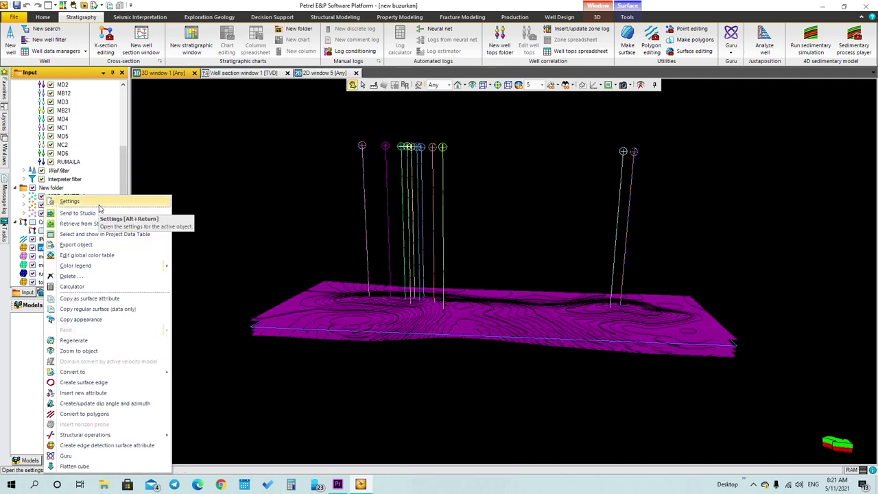
pyautogui.click(116, 208)
pyautogui.click(326, 141)
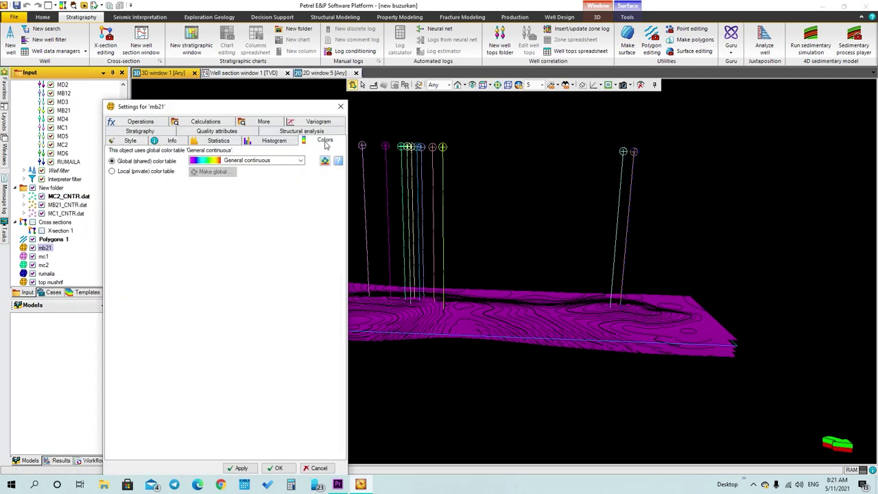
pyautogui.click(278, 162)
pyautogui.click(230, 202)
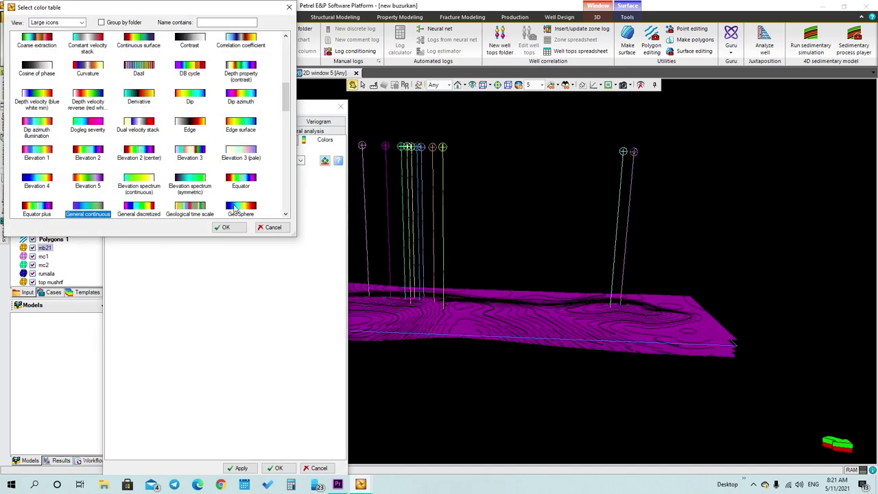
pyautogui.scroll(-3, 204, 139)
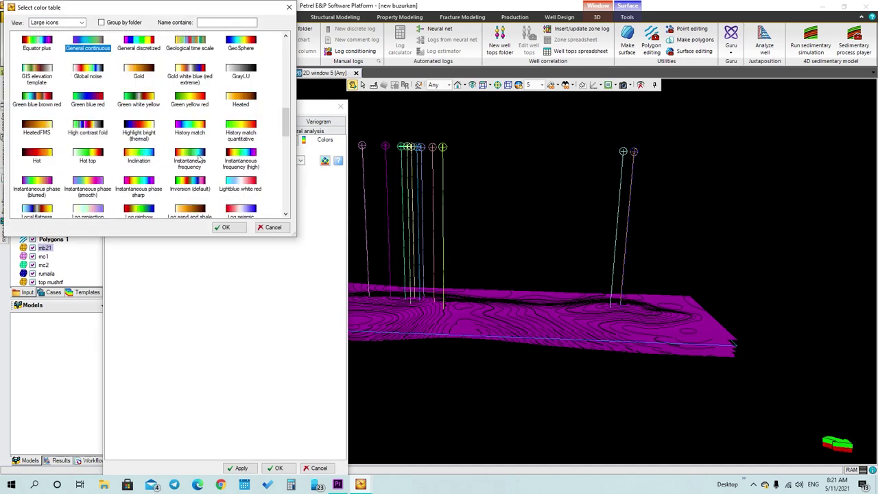
pyautogui.click(192, 158)
pyautogui.click(223, 227)
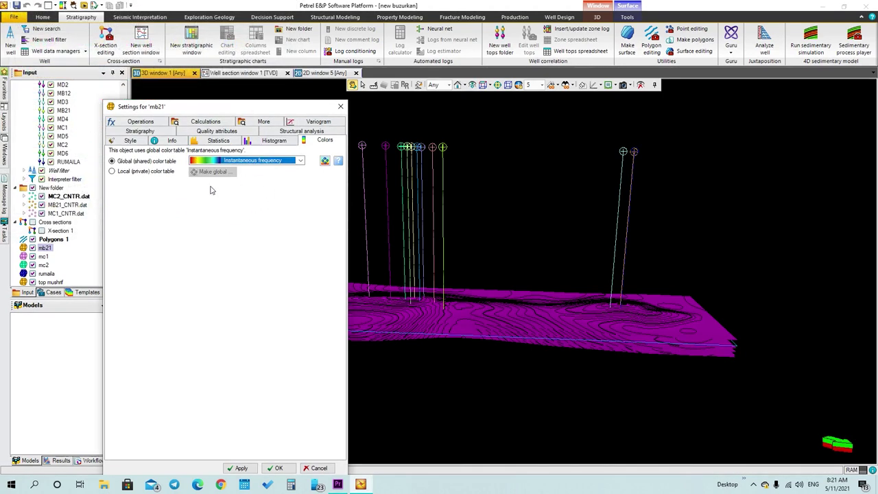
pyautogui.click(241, 468)
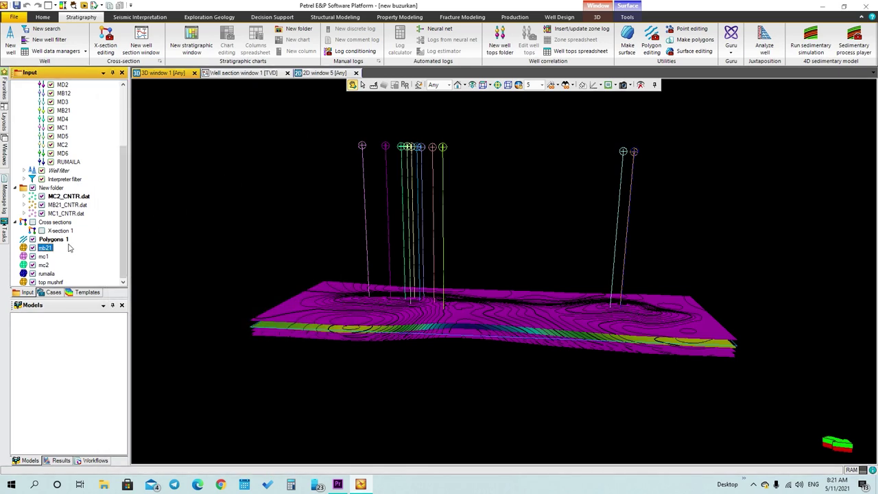
# Change the top mushrif surface's global color table to Instantaneous frequency and apply it
pyautogui.rightClick(44, 285)
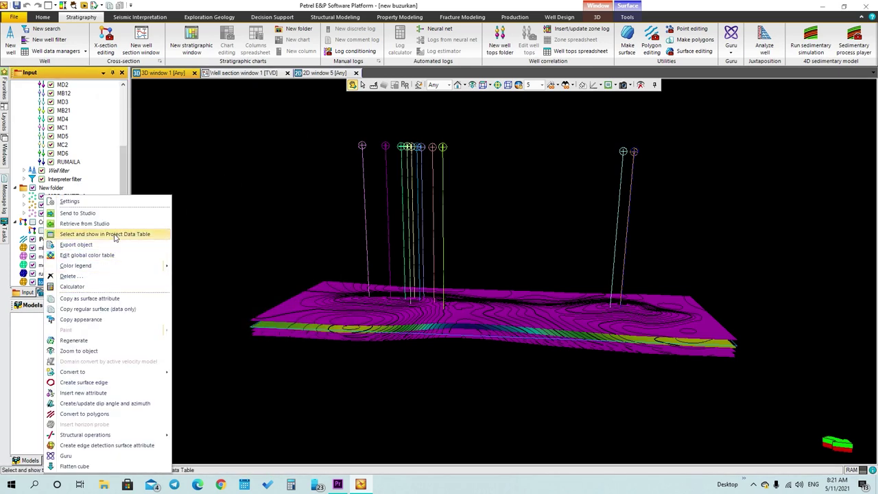
pyautogui.click(96, 201)
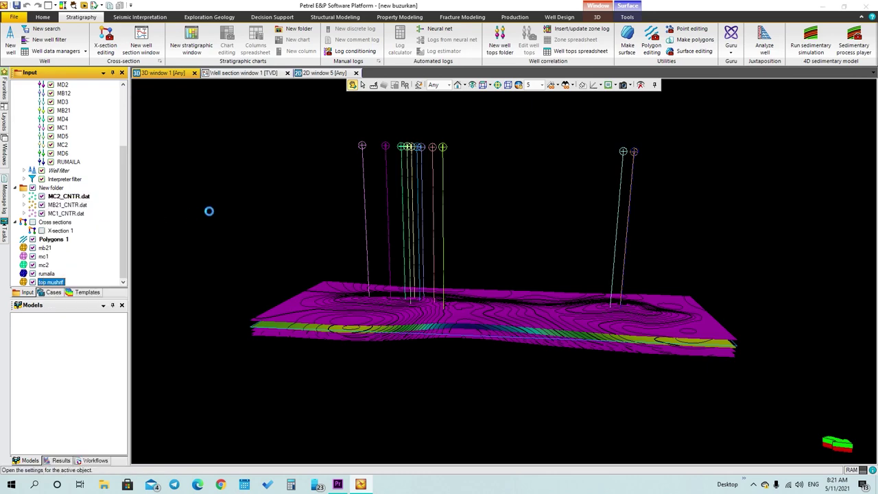
pyautogui.click(336, 153)
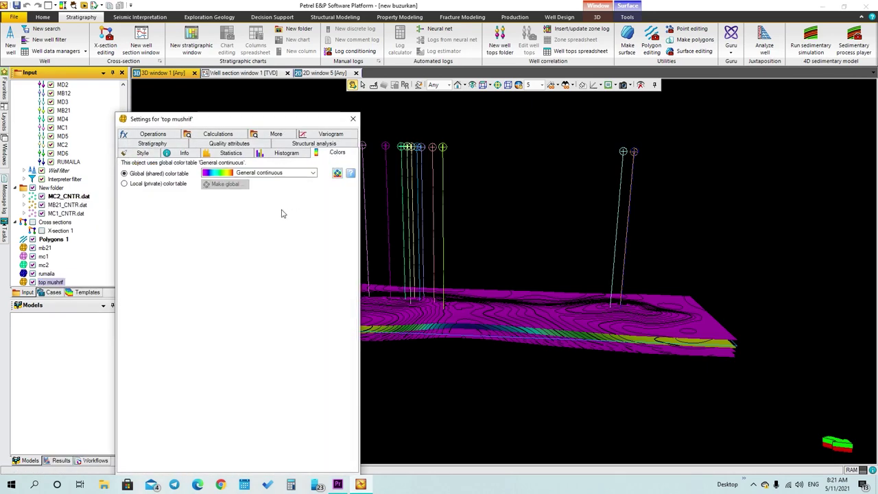
pyautogui.click(263, 173)
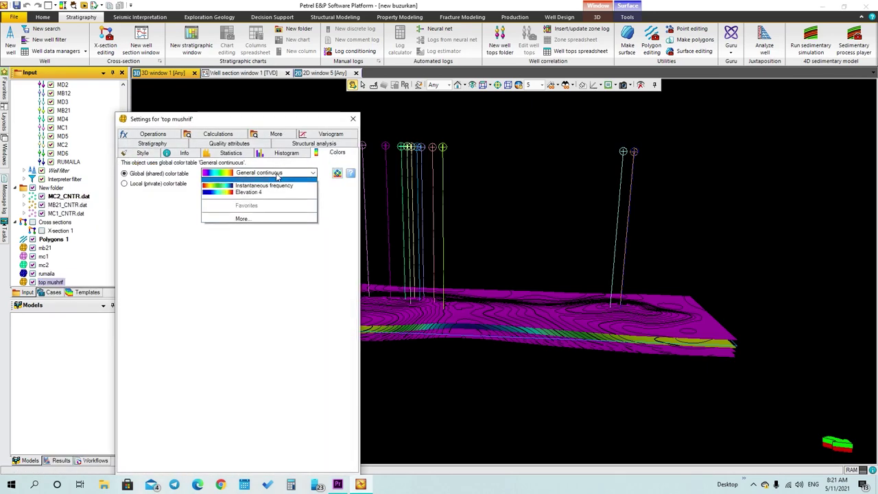
pyautogui.click(247, 202)
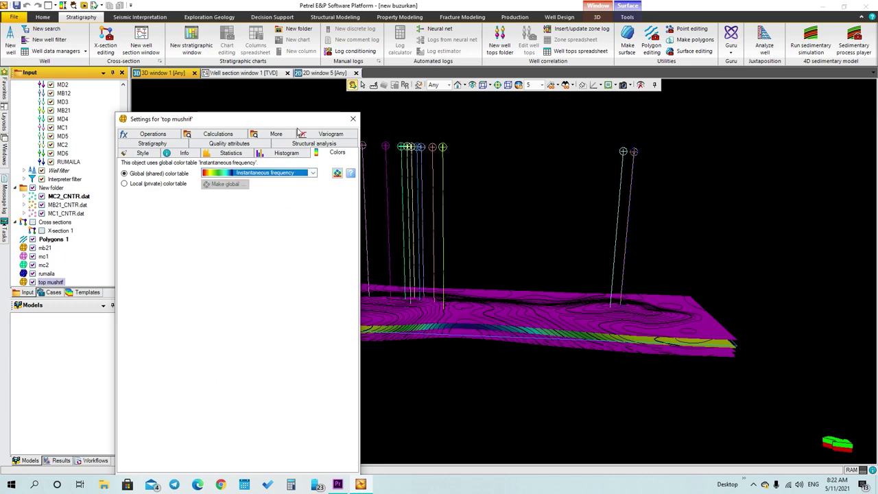
pyautogui.moveTo(297, 131); pyautogui.dragTo(301, 90)
pyautogui.click(259, 446)
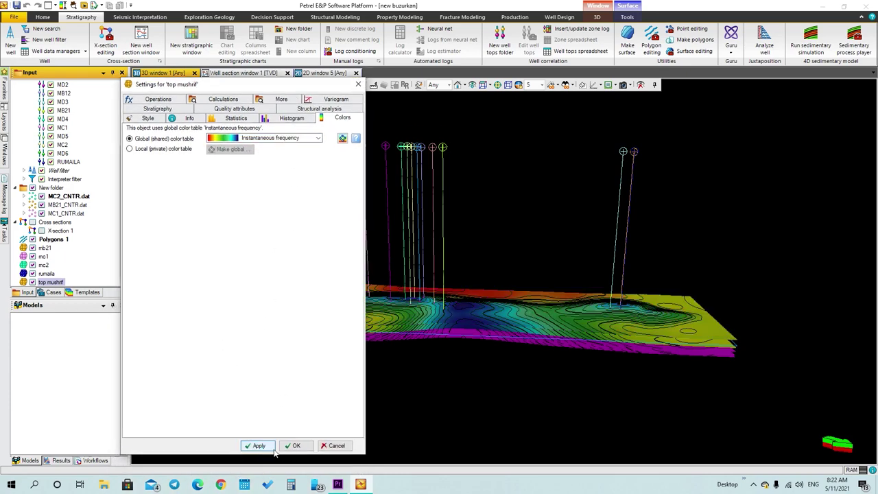
pyautogui.click(296, 446)
pyautogui.moveTo(494, 396); pyautogui.dragTo(452, 445)
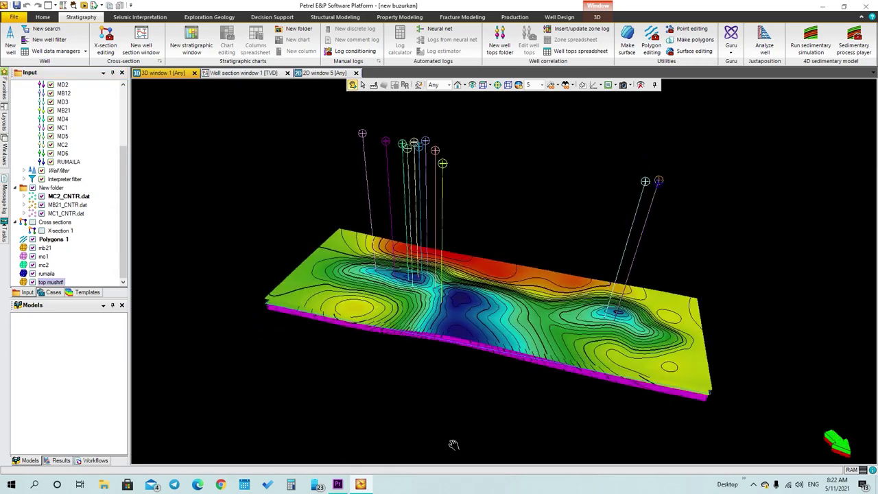